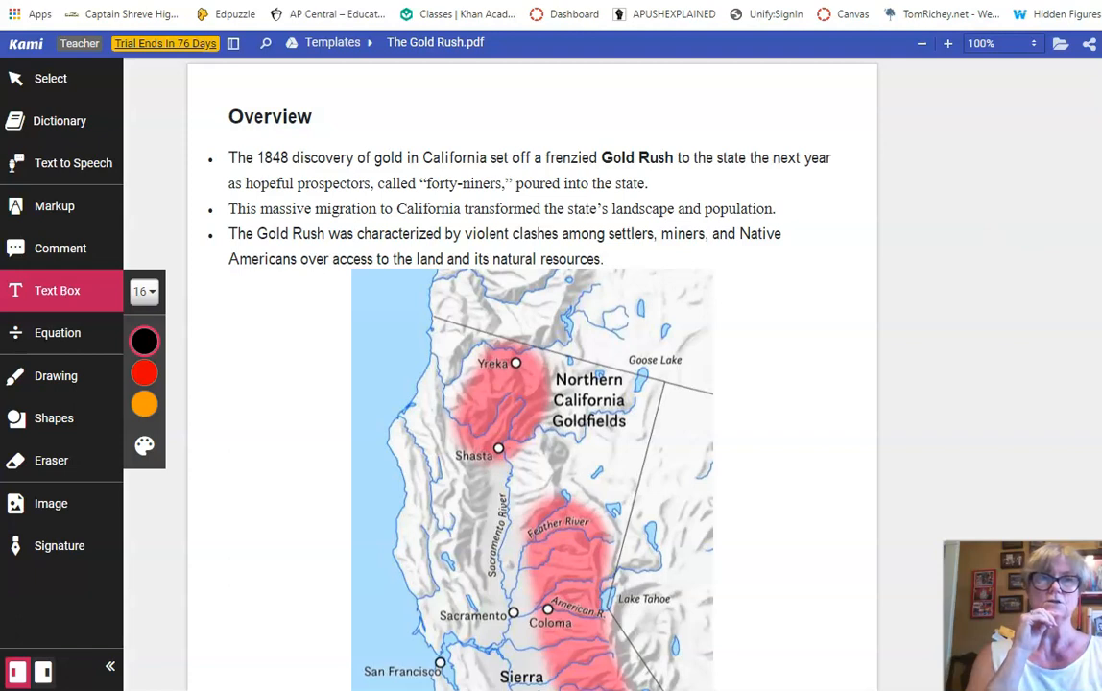
# Step: Examine the Northern California goldfields map on the overview page, its caption and the typed note below it
pyautogui.scroll(-2, 531, 374)
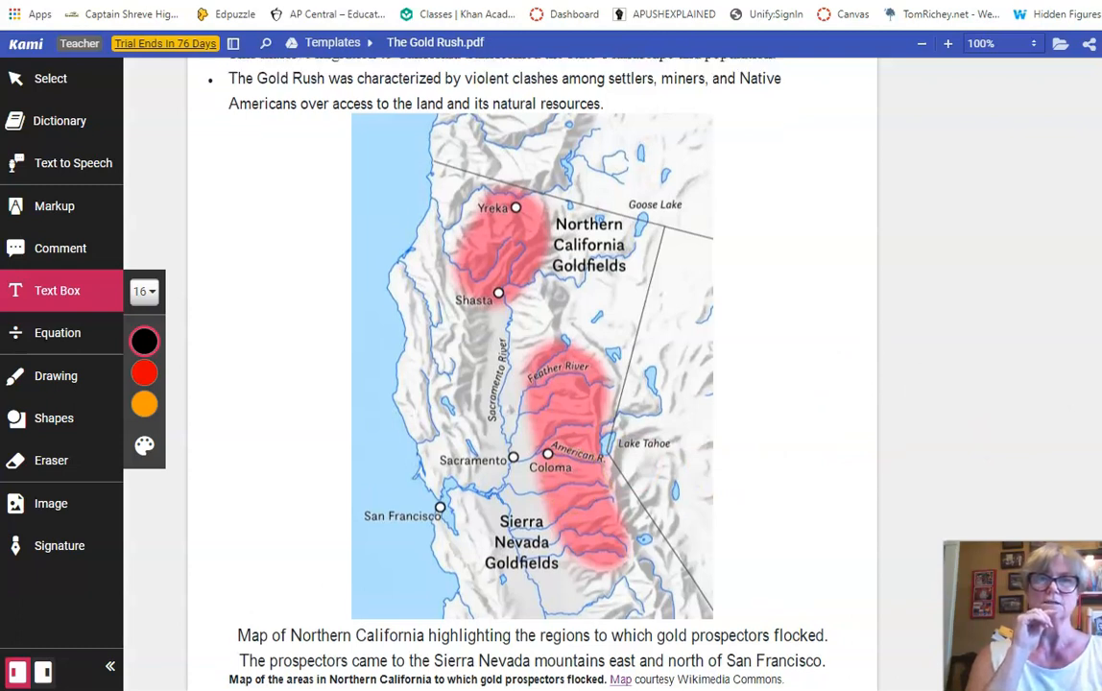
pyautogui.scroll(-2, 533, 336)
pyautogui.scroll(-1, 533, 365)
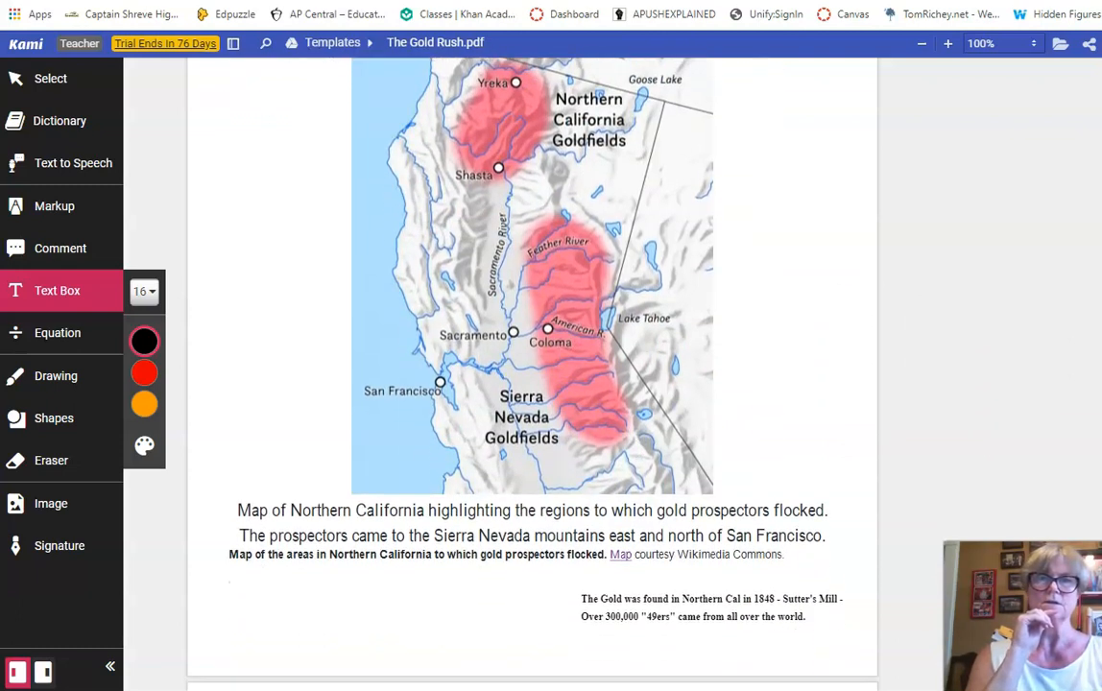
pyautogui.scroll(-2, 533, 337)
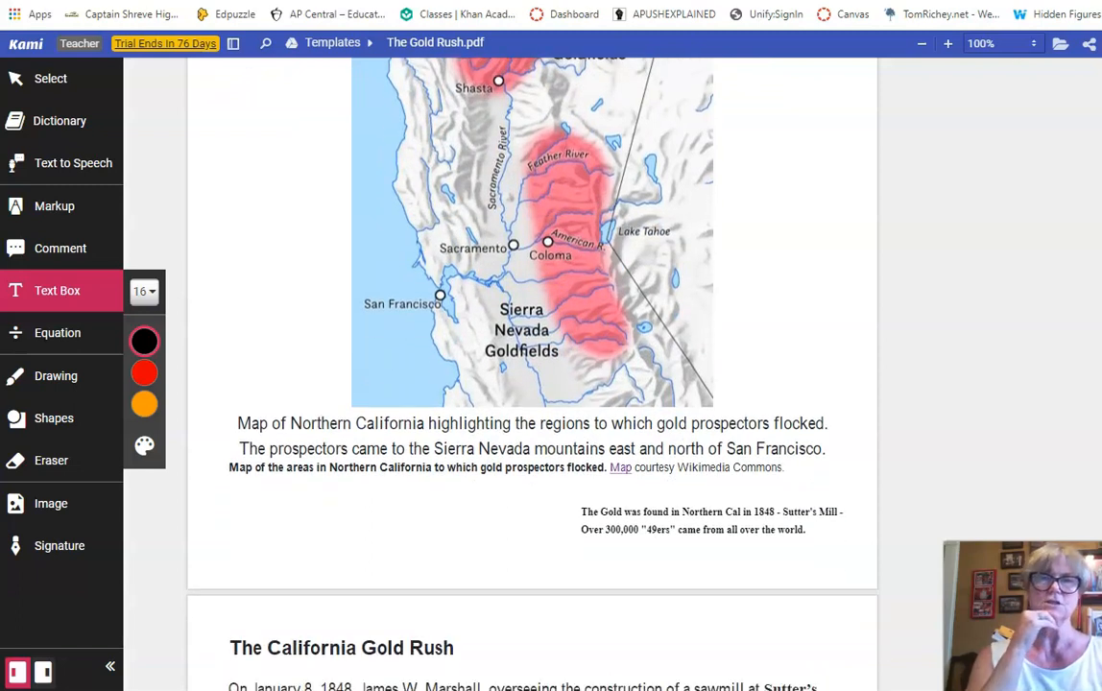
pyautogui.scroll(1, 533, 336)
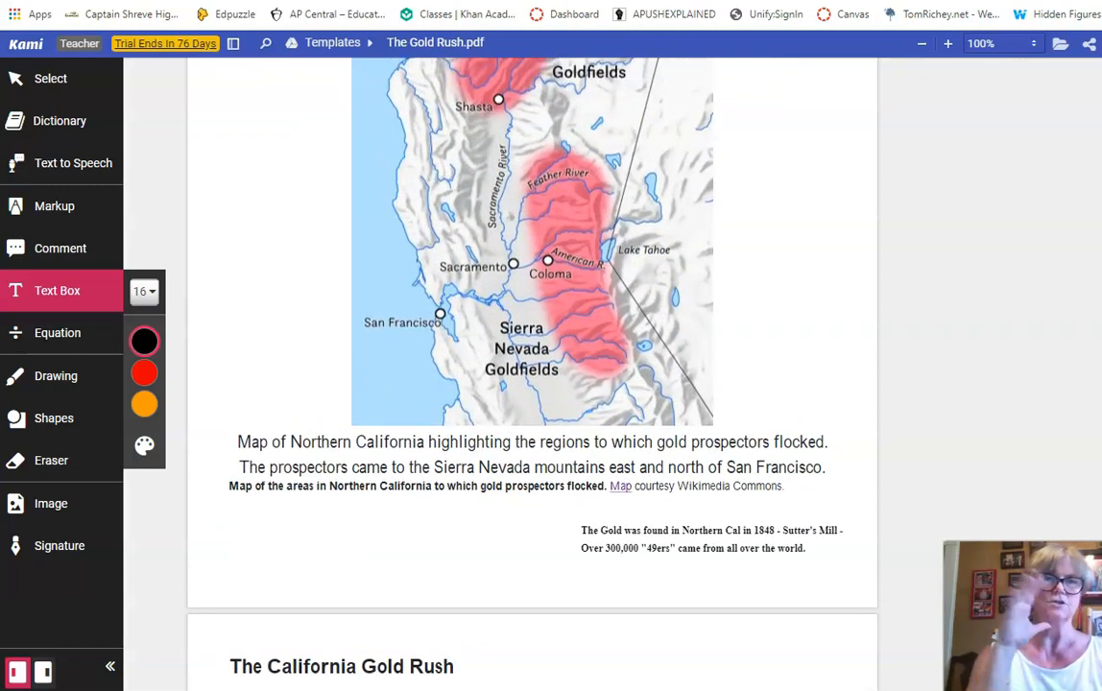
pyautogui.scroll(-1, 533, 336)
pyautogui.scroll(1, 533, 337)
pyautogui.scroll(-2, 533, 336)
pyautogui.scroll(2, 533, 336)
pyautogui.scroll(3, 533, 336)
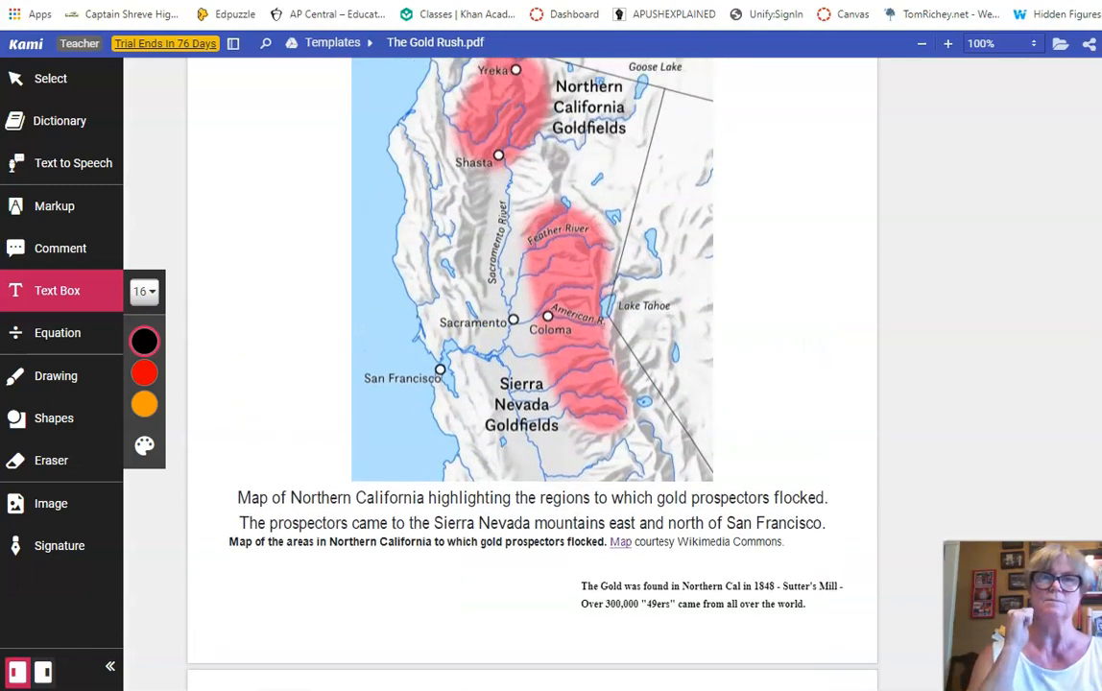
pyautogui.scroll(-1, 533, 336)
pyautogui.scroll(-1, 533, 336)
pyautogui.scroll(-1, 533, 336)
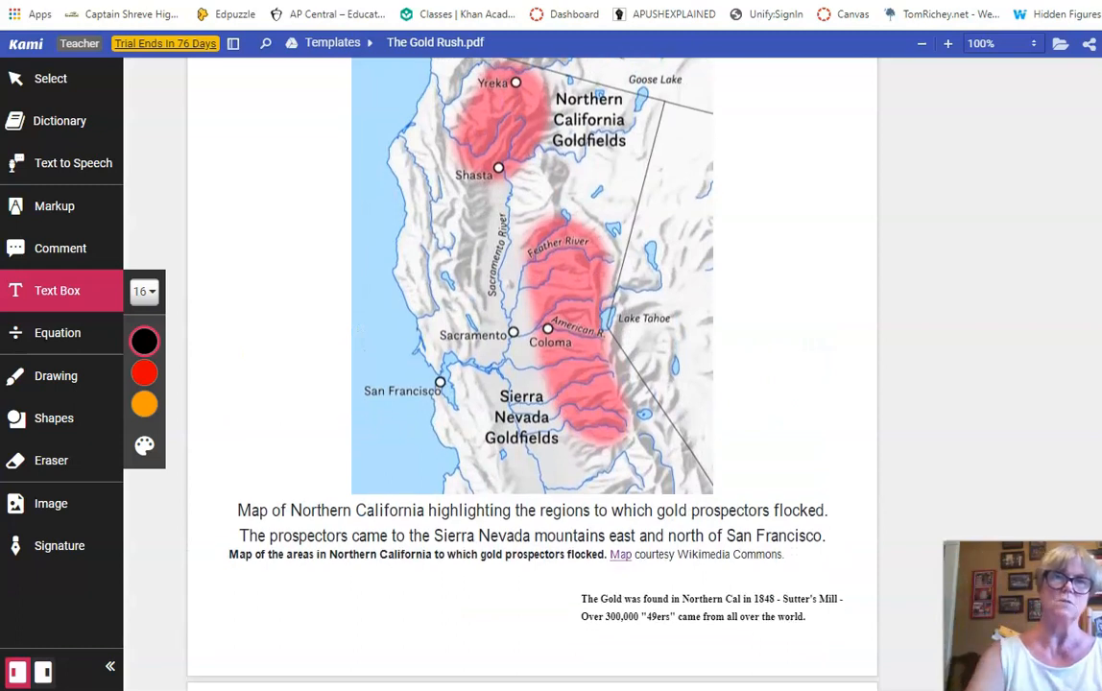
# Step: Review the section "The California Gold Rush" and the typed note about statehood beneath it
pyautogui.scroll(-4, 533, 336)
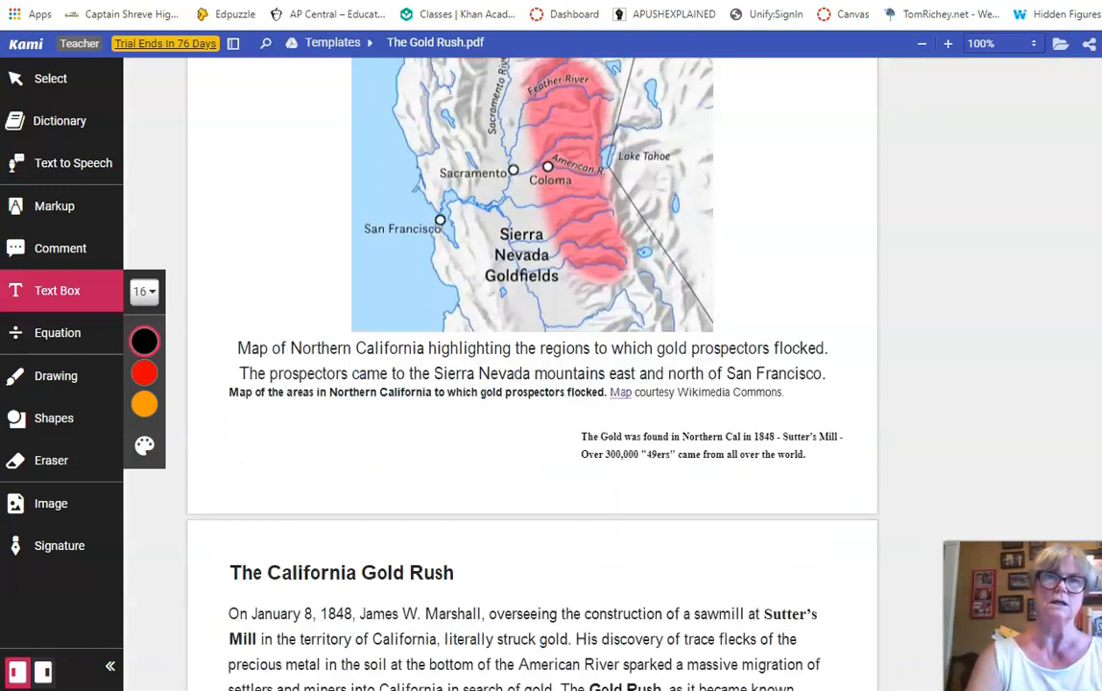
pyautogui.scroll(-3, 533, 336)
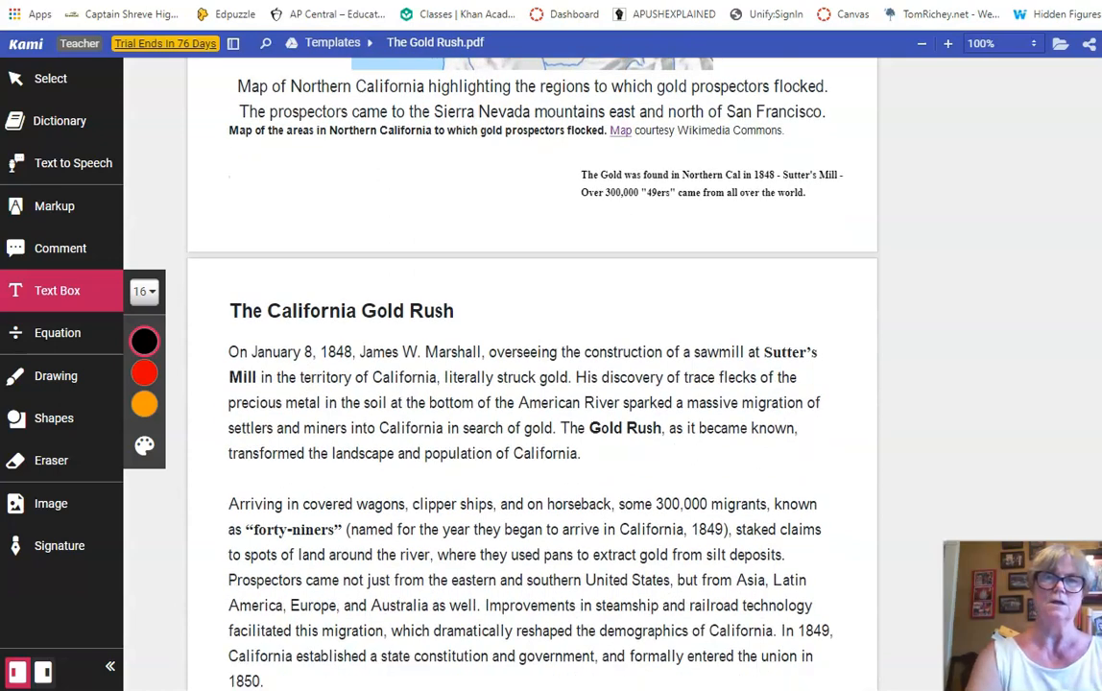
pyautogui.scroll(-2, 533, 337)
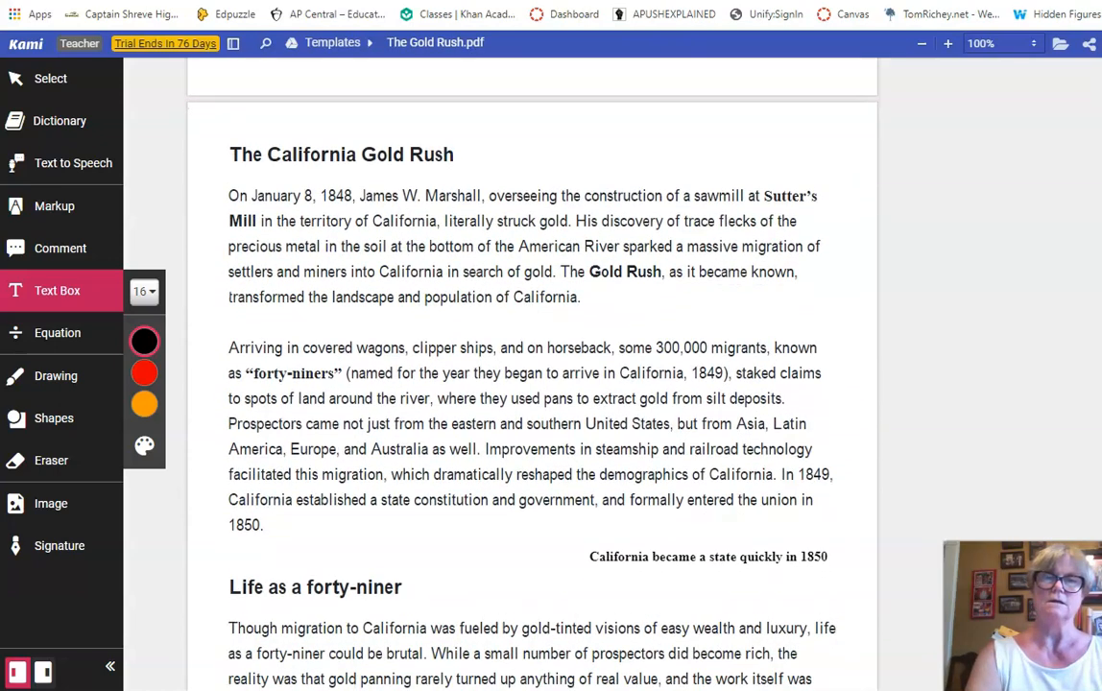
pyautogui.scroll(1, 533, 336)
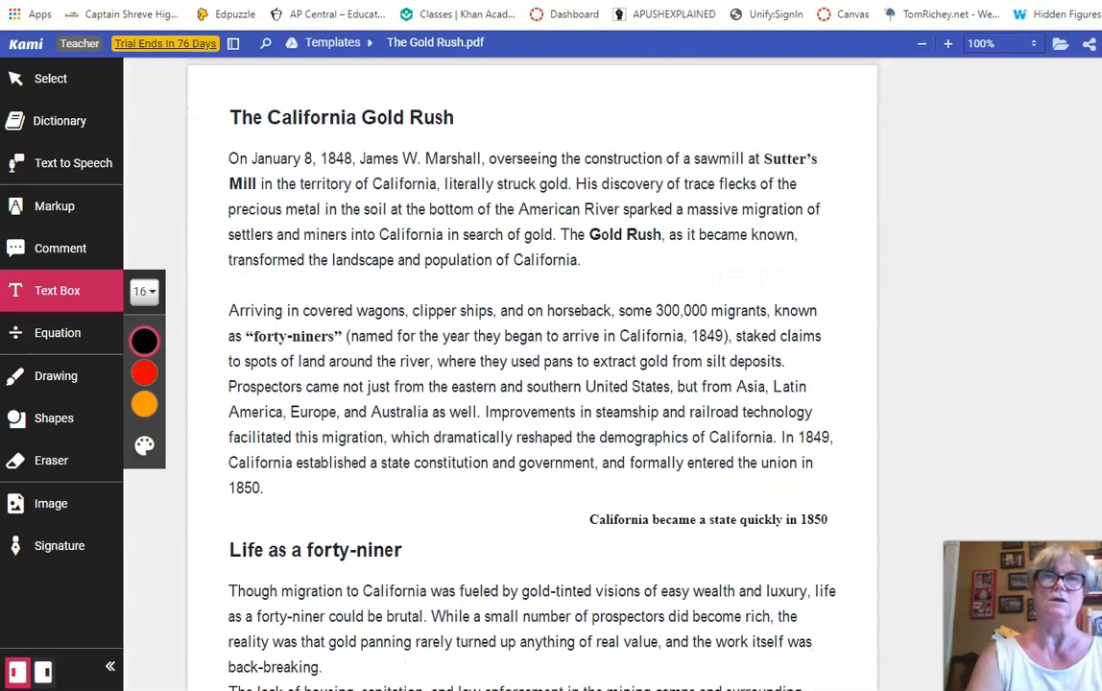
pyautogui.click(587, 514)
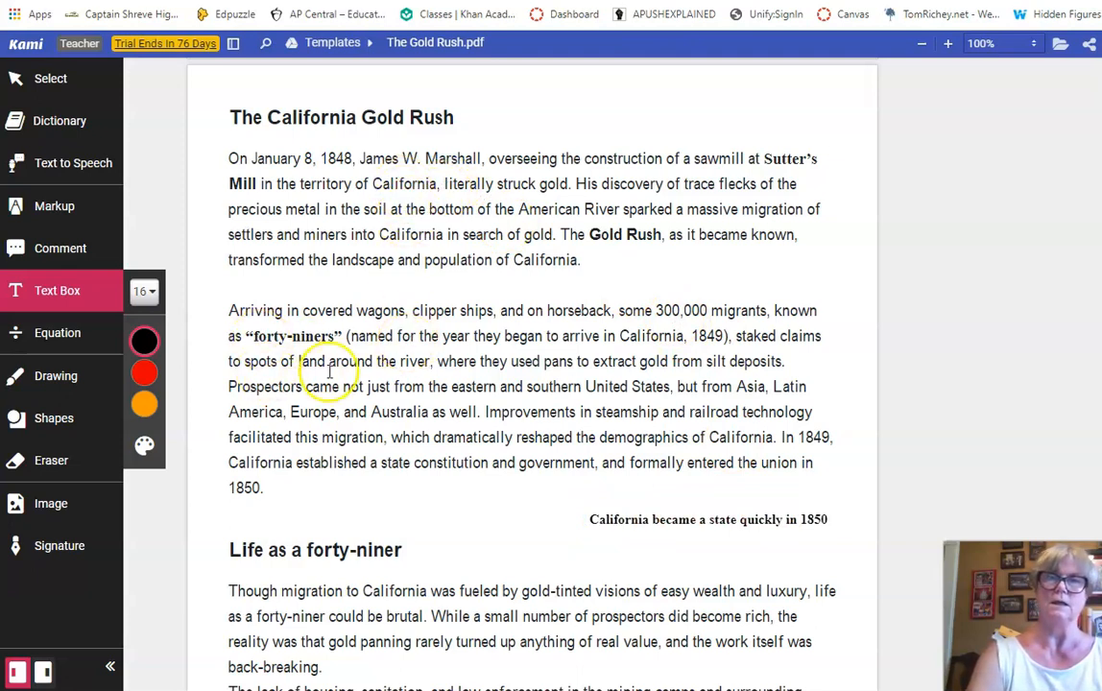
# Step: Add a text box in the page margin beside the second paragraph reading "A large group came in over 300,000"
pyautogui.click(41, 295)
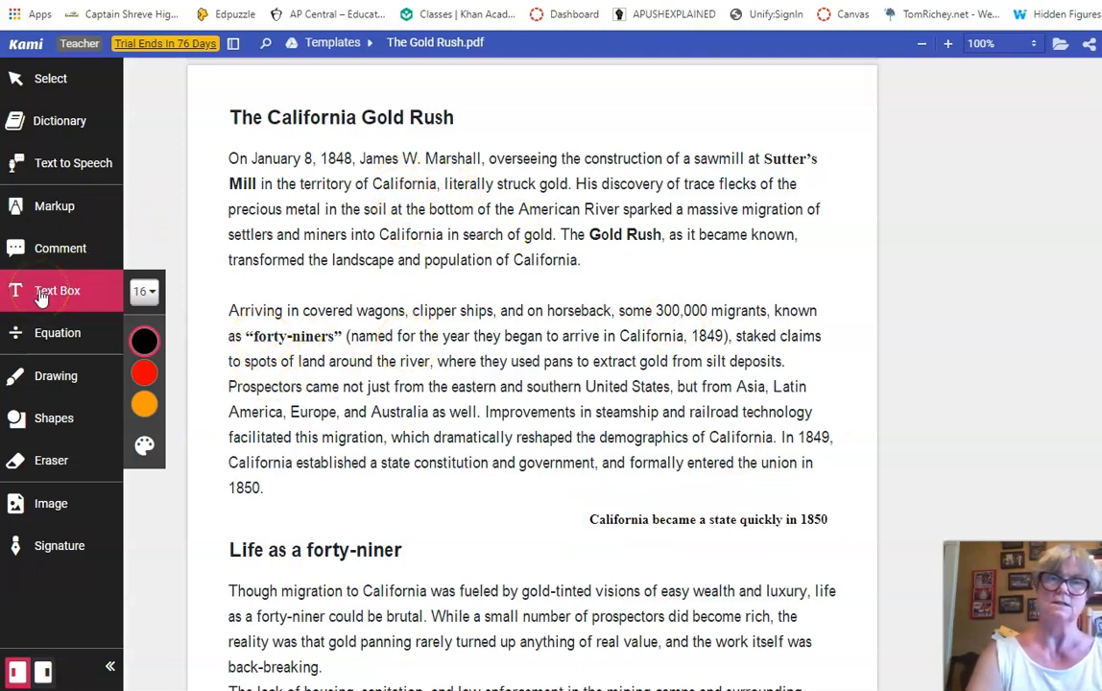
pyautogui.click(40, 291)
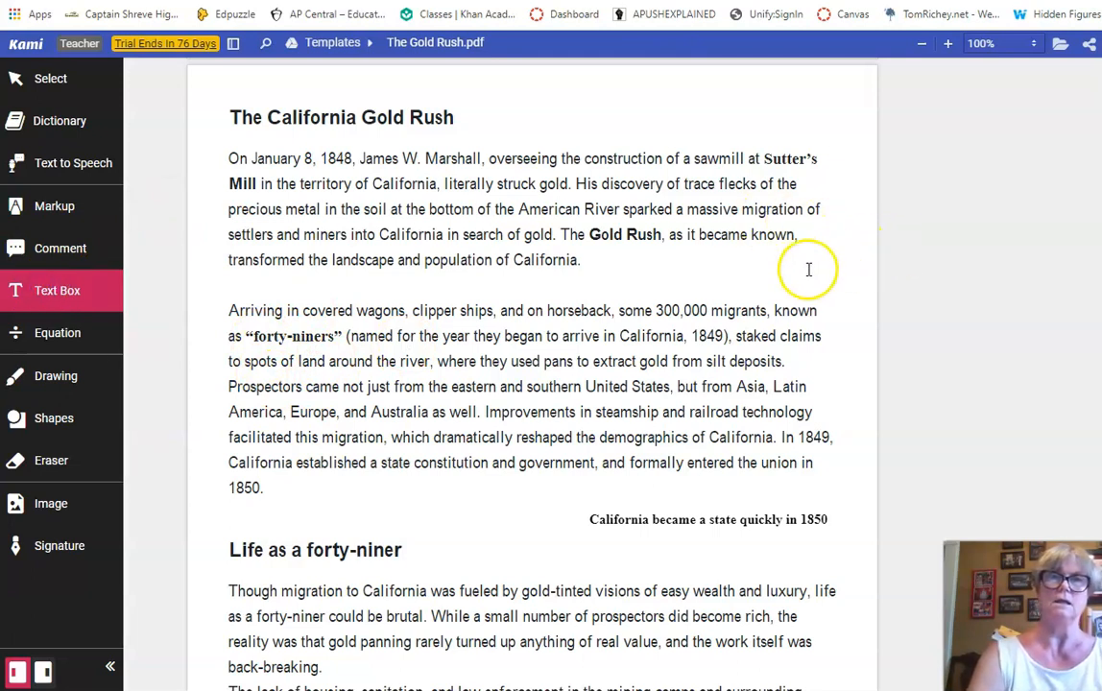
pyautogui.moveTo(811, 268); pyautogui.dragTo(935, 324)
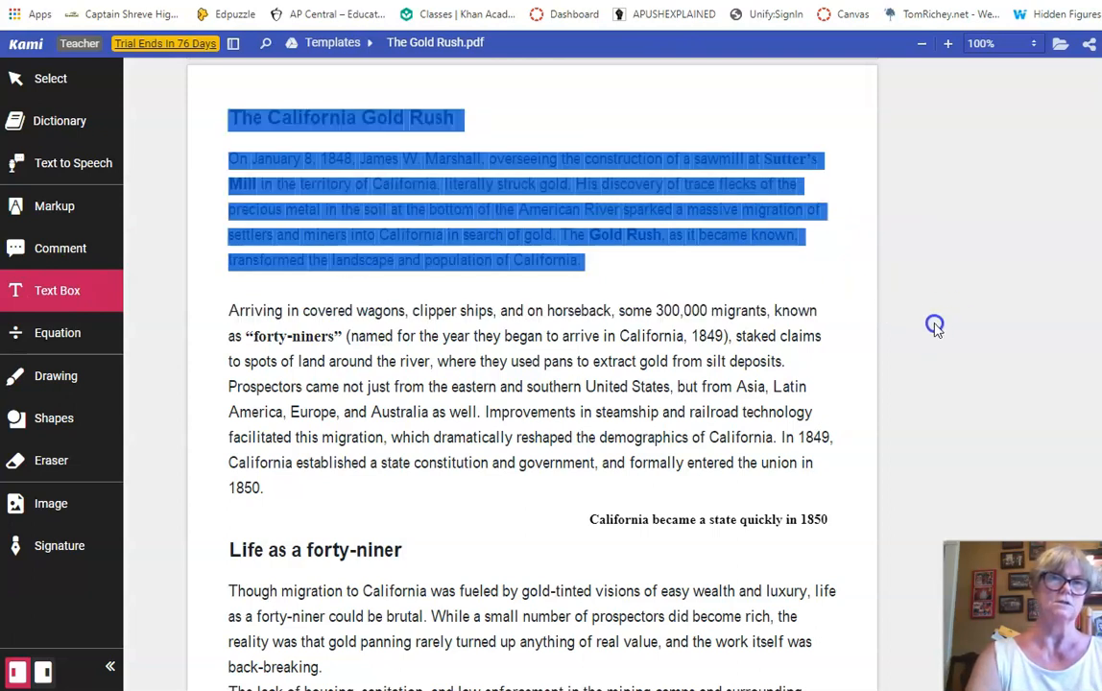
pyautogui.click(837, 281)
pyautogui.click(837, 281)
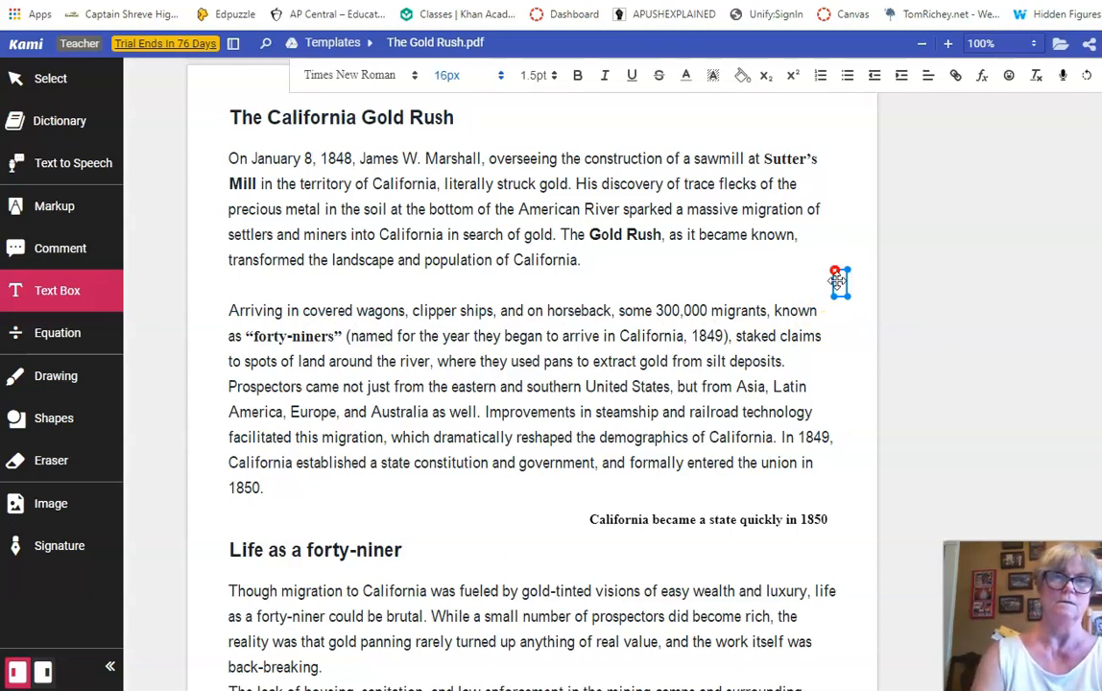
pyautogui.write('A lar')
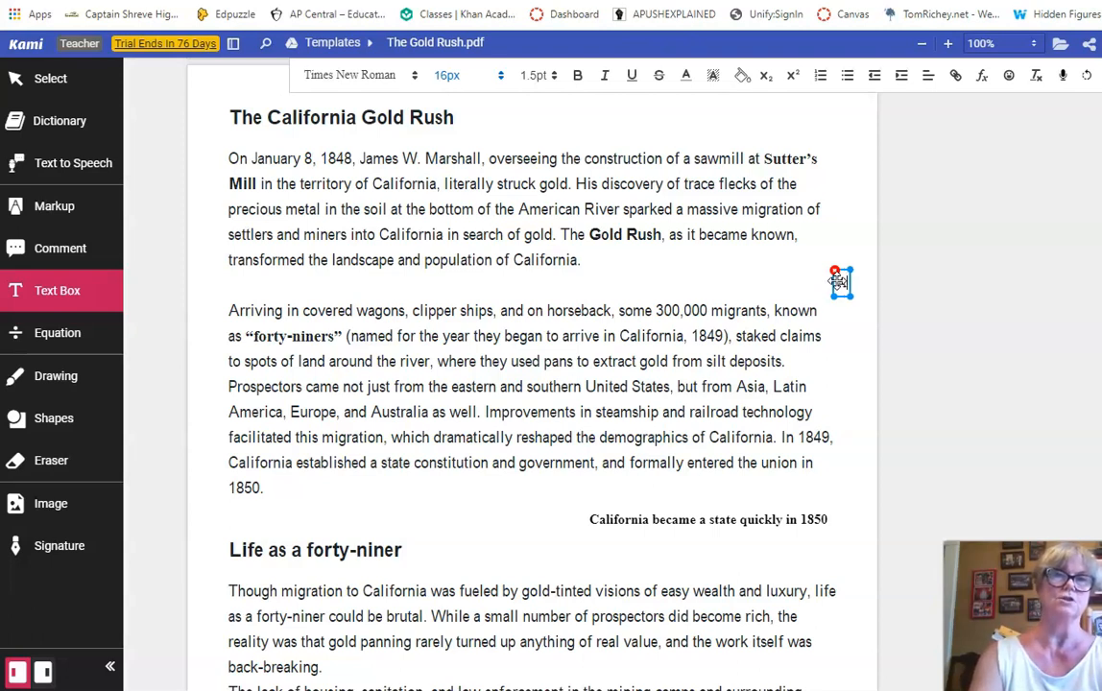
pyautogui.write('ge group')
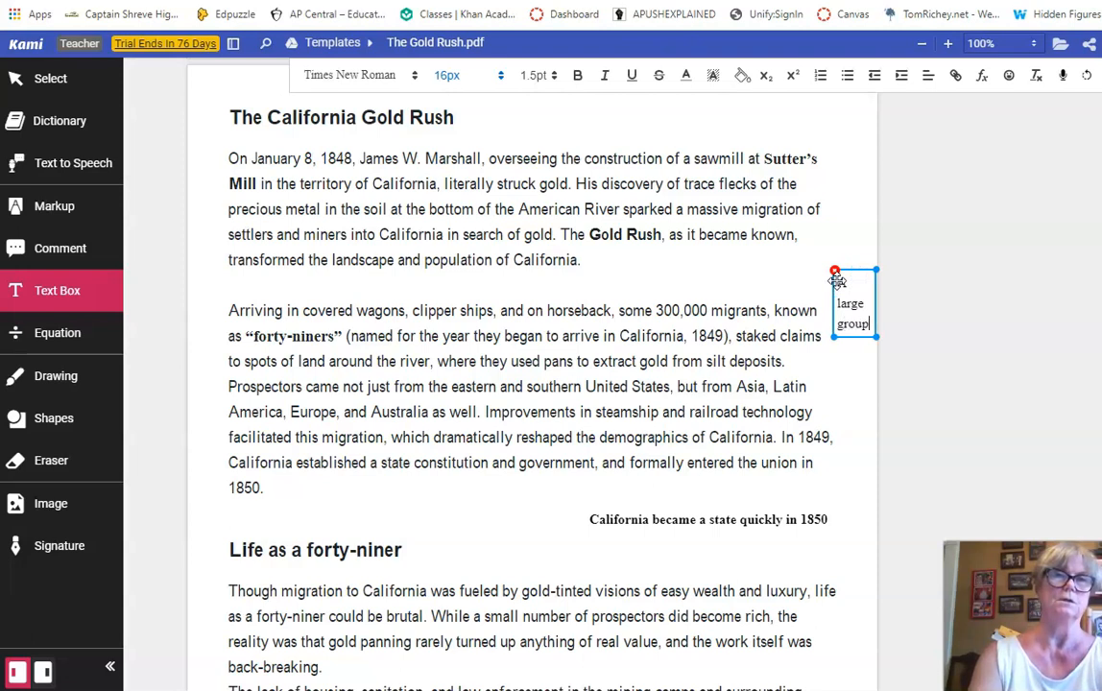
pyautogui.write(' came')
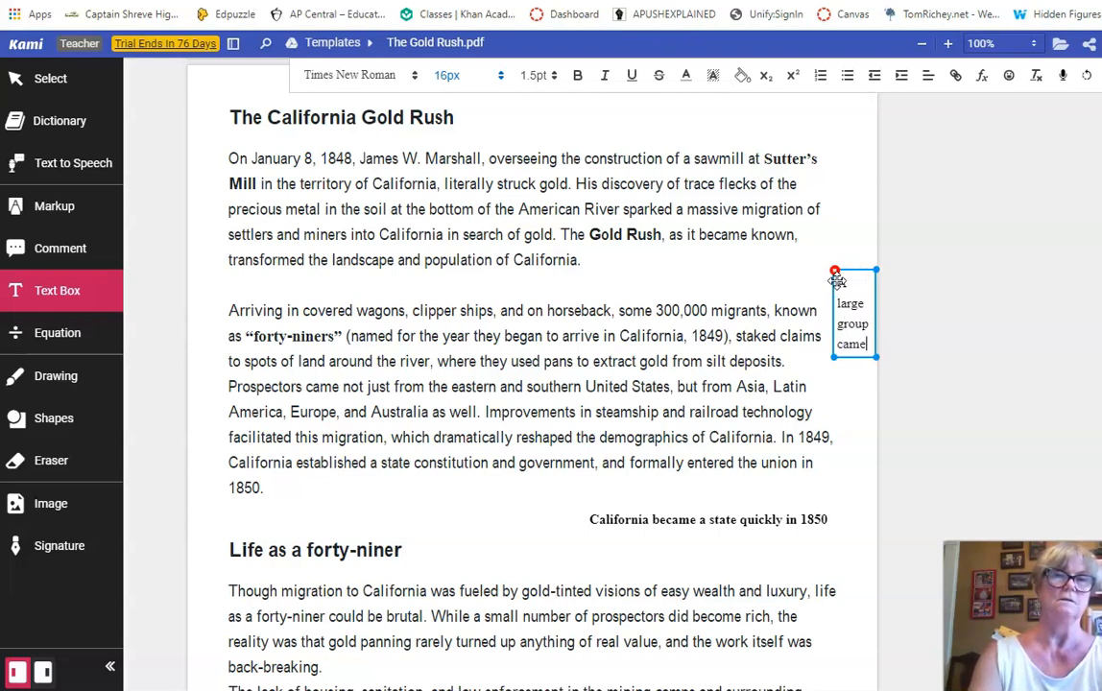
pyautogui.write(' in ove')
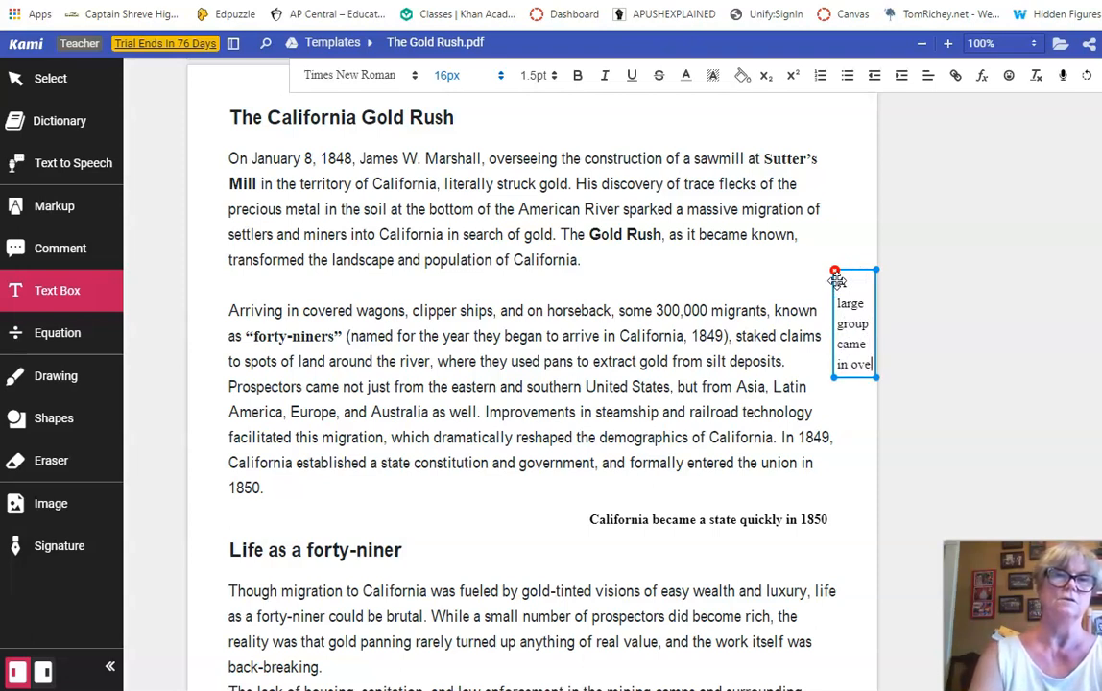
pyautogui.write('r 300,00')
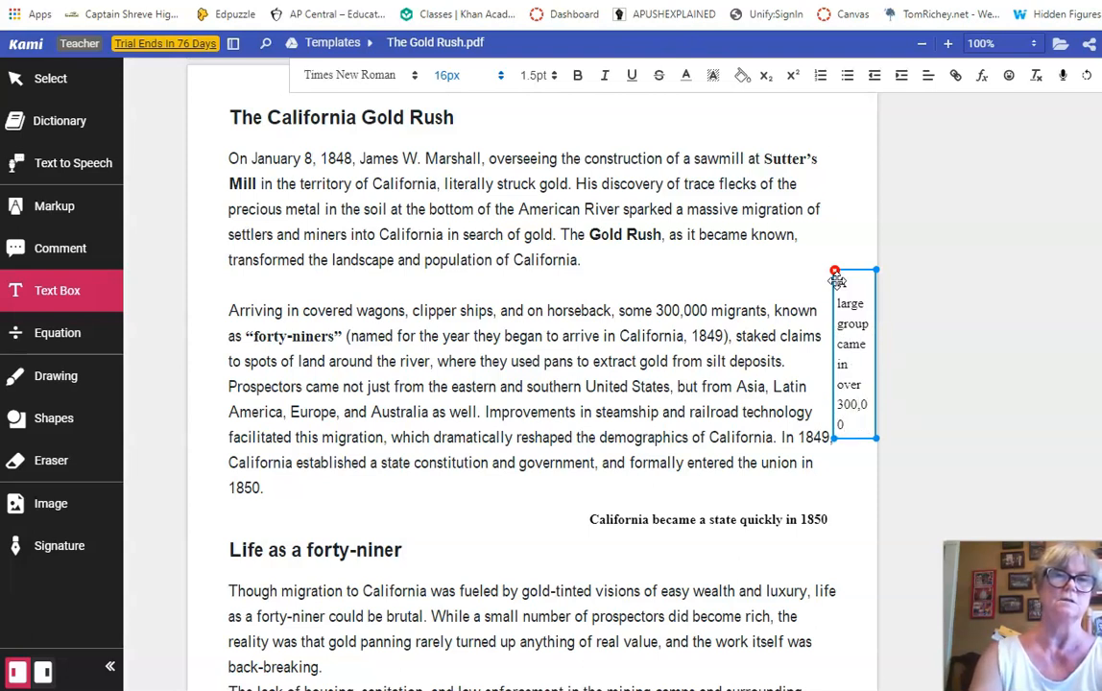
pyautogui.write('0')
pyautogui.click(910, 344)
# Step: Try to highlight the whole text of the new margin note with the Markup highlighter set to yellow
pyautogui.click(859, 284)
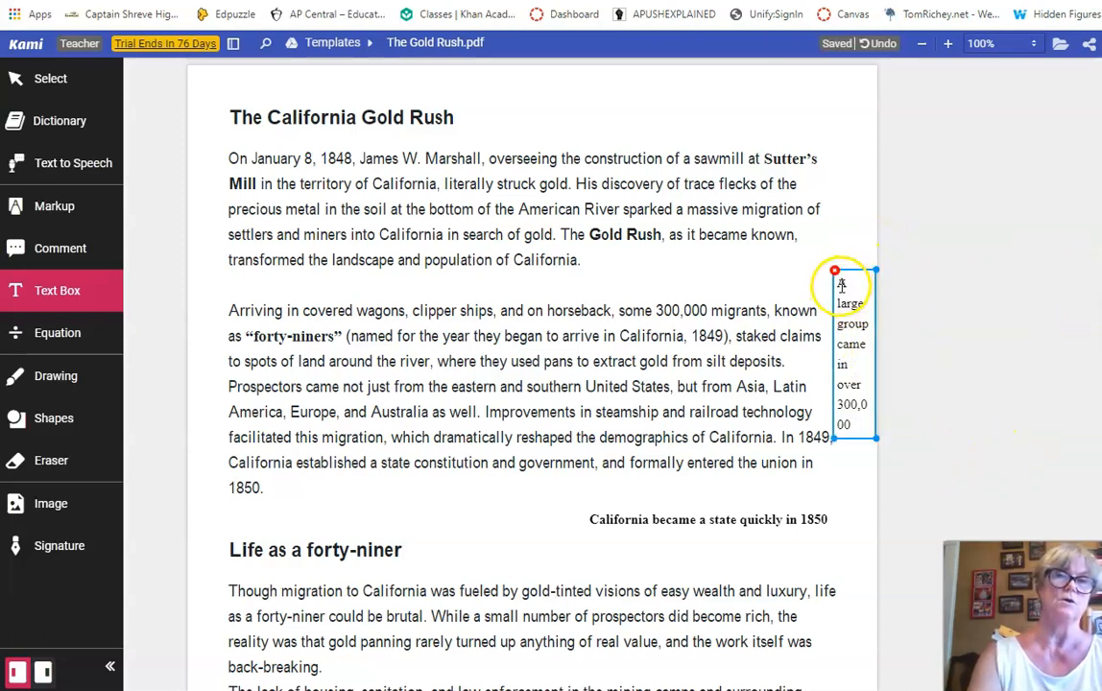
pyautogui.moveTo(842, 283); pyautogui.dragTo(865, 430)
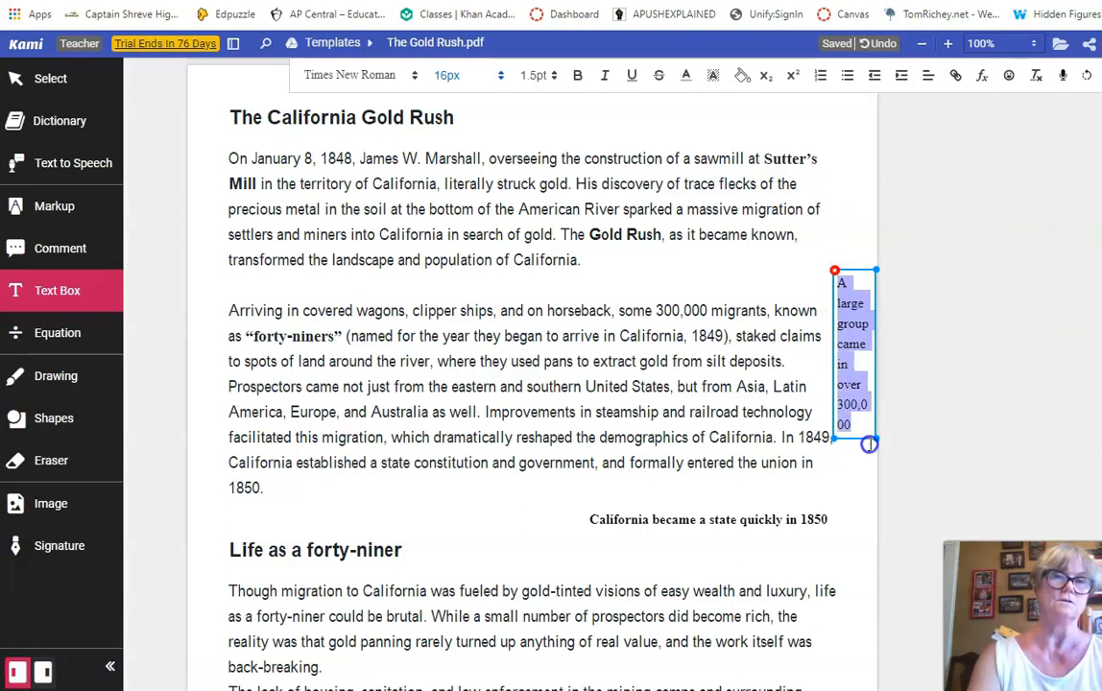
pyautogui.click(40, 203)
pyautogui.click(142, 381)
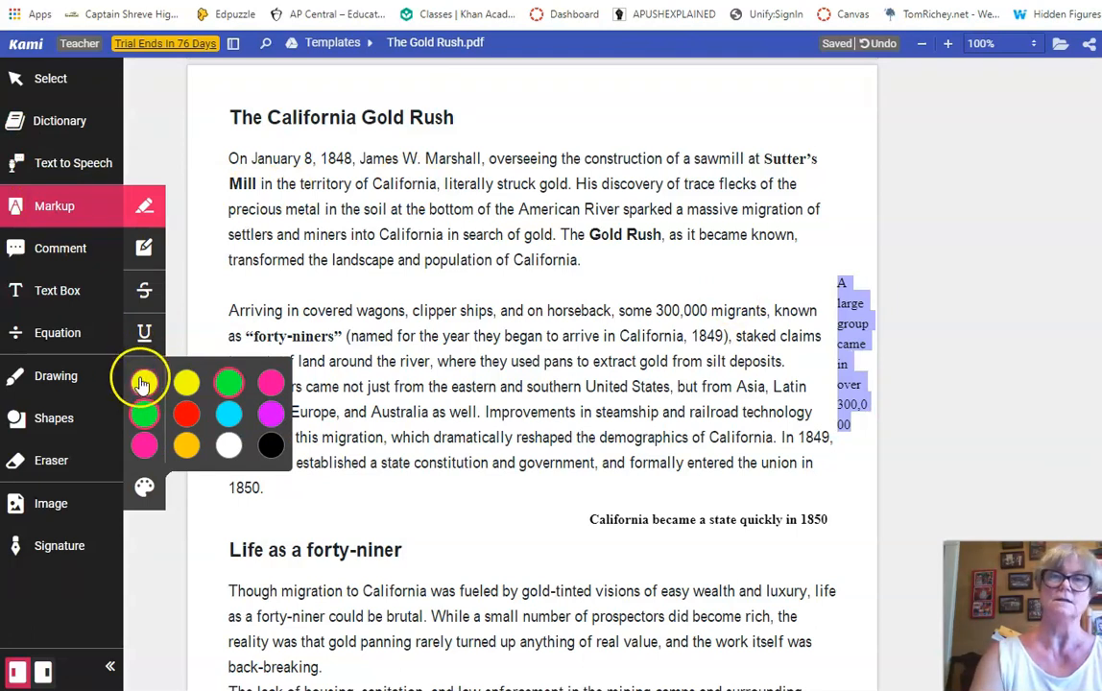
pyautogui.click(190, 381)
pyautogui.click(972, 294)
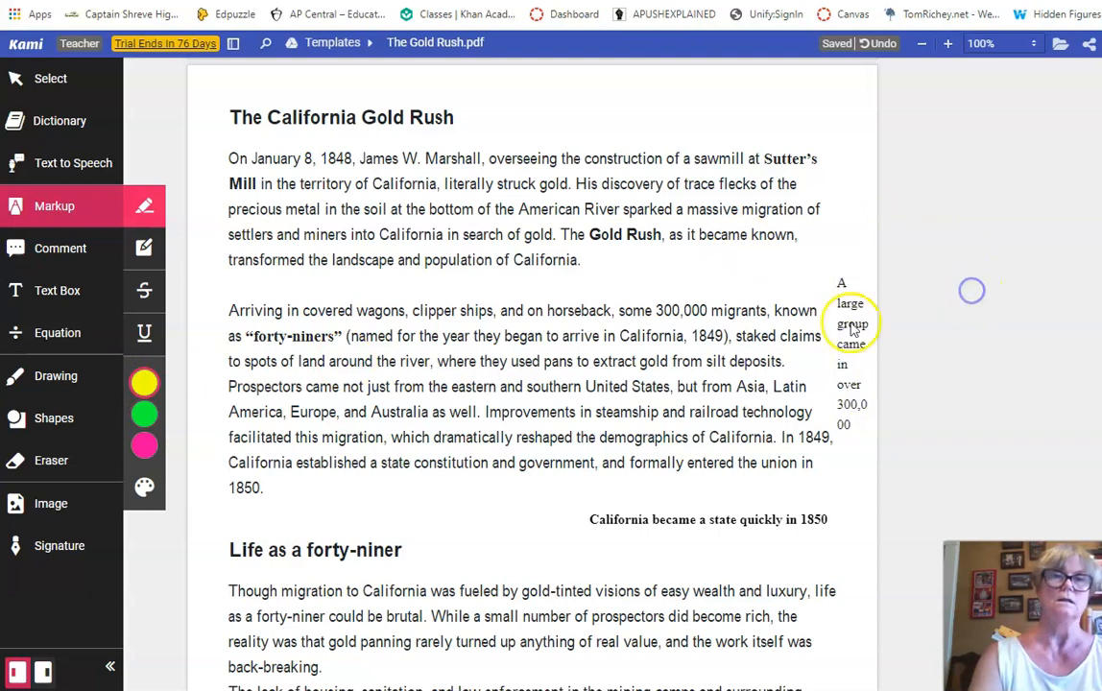
# Step: Highlight "300,000 migrants," in yellow in the second paragraph of the California Gold Rush section
pyautogui.moveTo(656, 310); pyautogui.dragTo(769, 311)
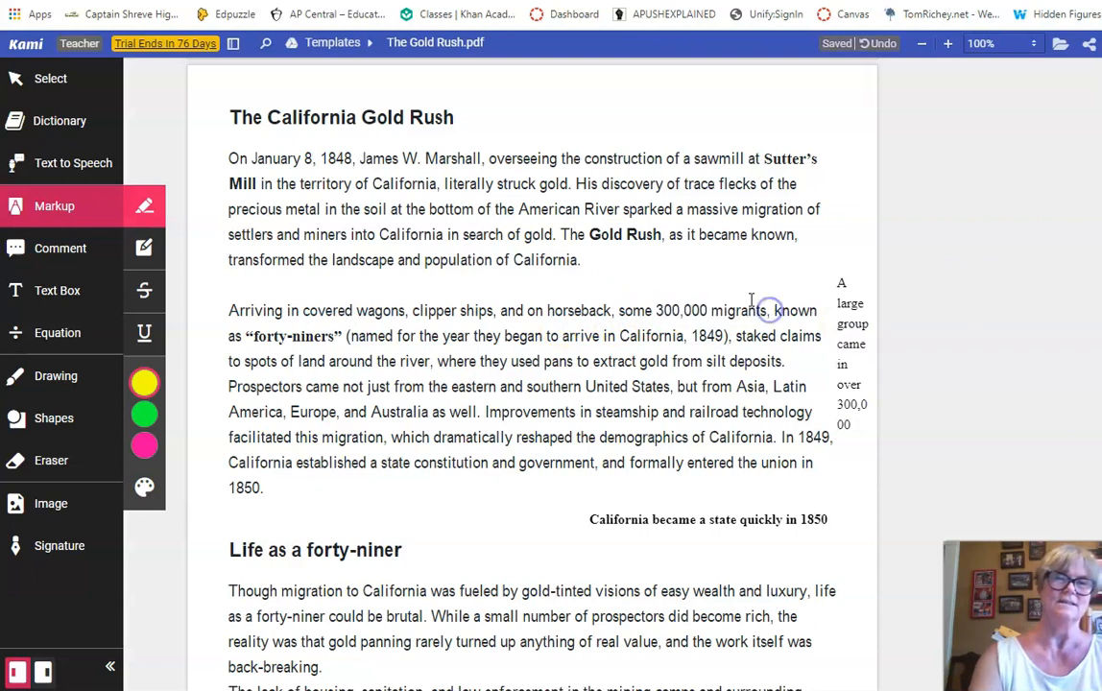
pyautogui.click(144, 384)
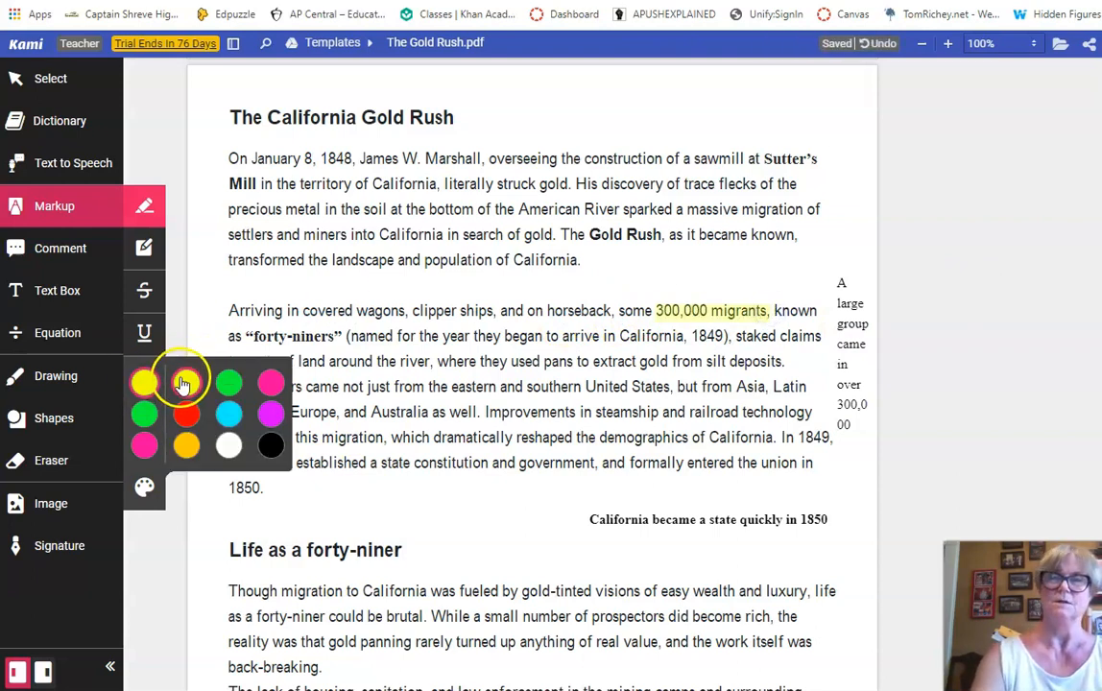
pyautogui.click(144, 384)
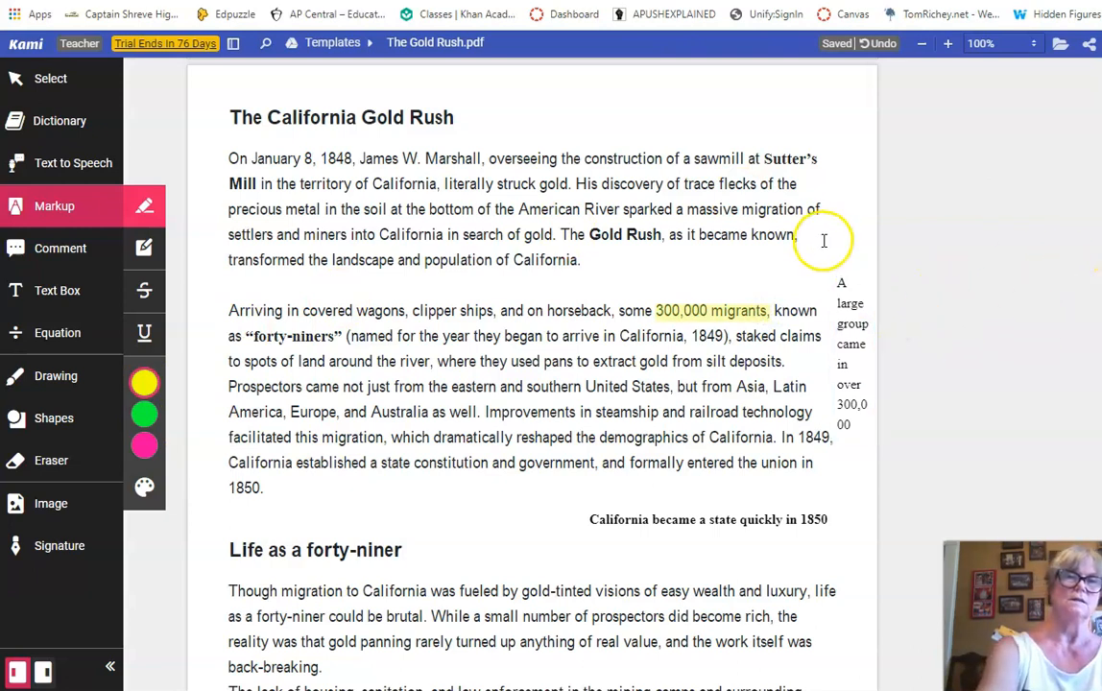
pyautogui.click(841, 303)
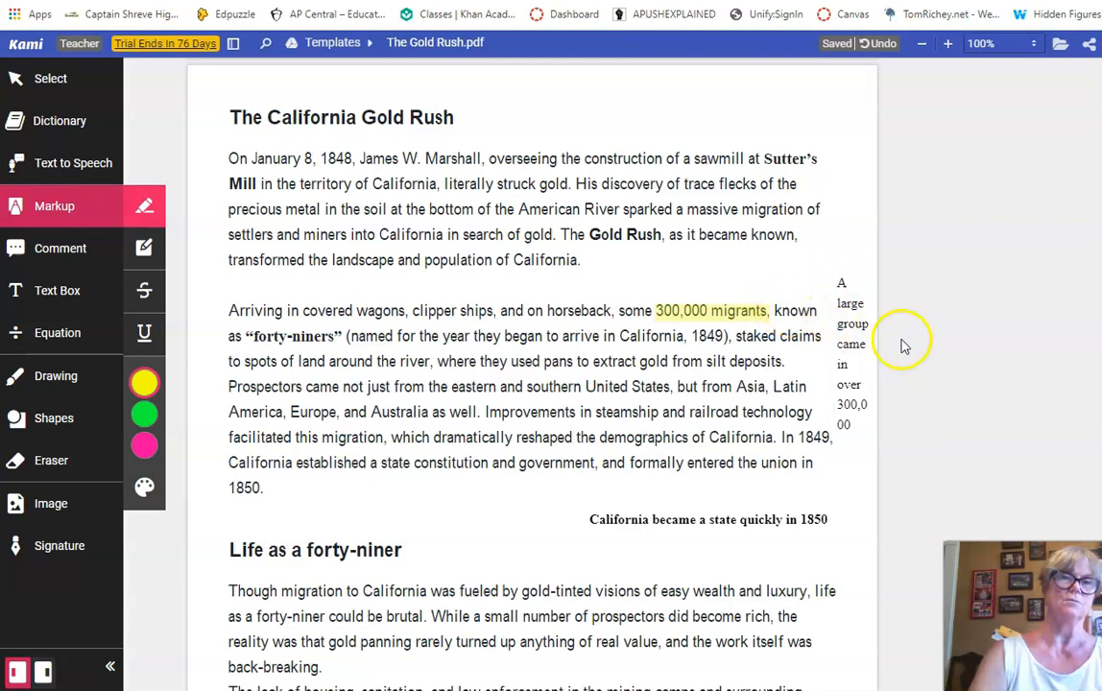
pyautogui.click(722, 317)
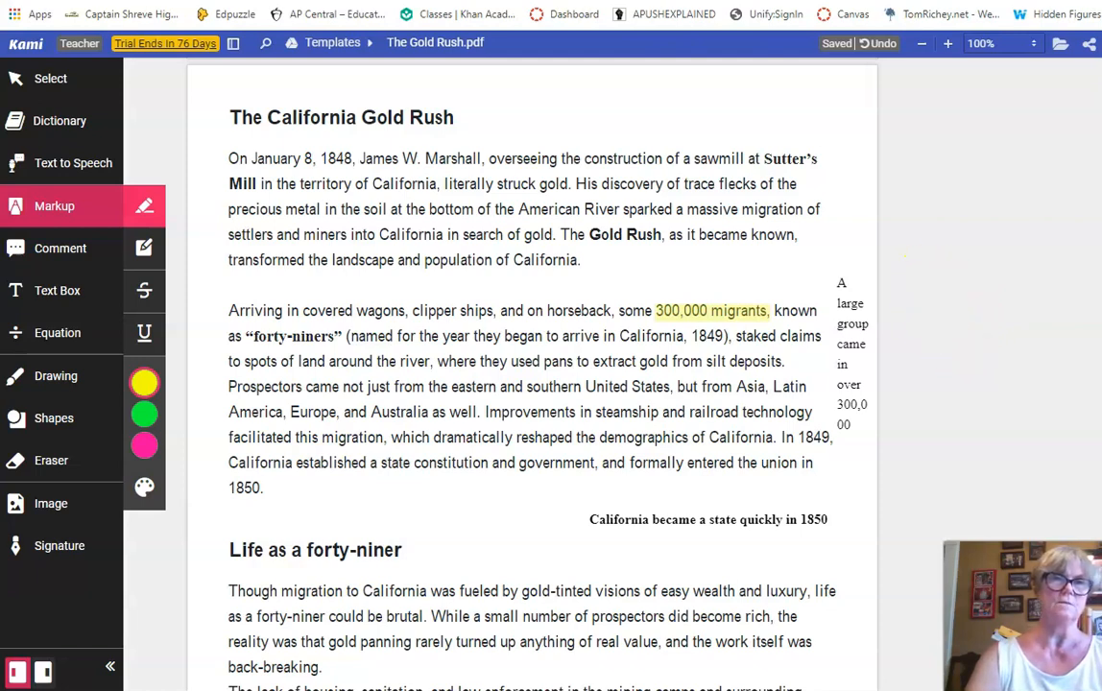
# Step: Review the highlights and notes on the remaining pages, including the typed answers under "What do you think?"
pyautogui.scroll(-4, 532, 384)
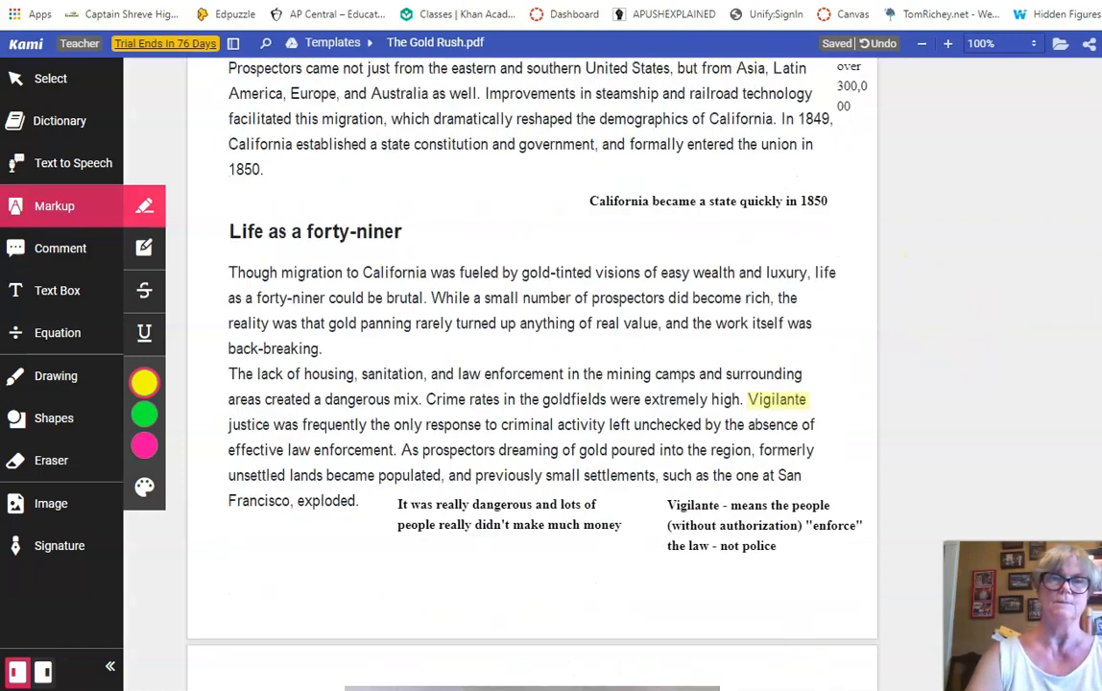
pyautogui.scroll(-13, 532, 384)
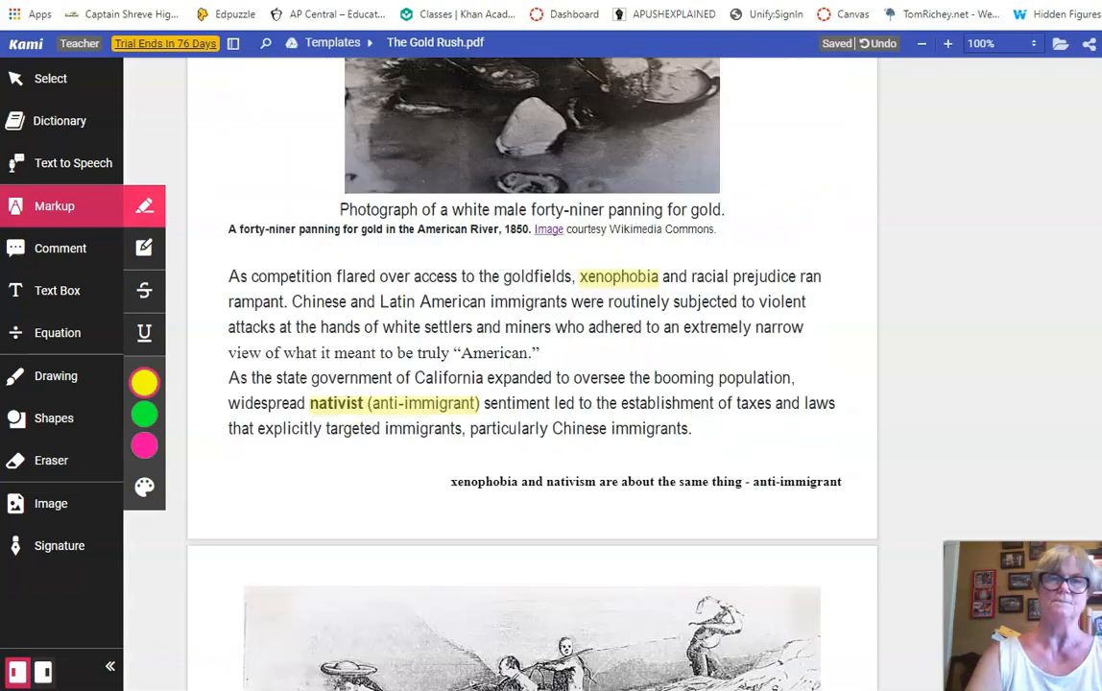
pyautogui.scroll(-10, 532, 384)
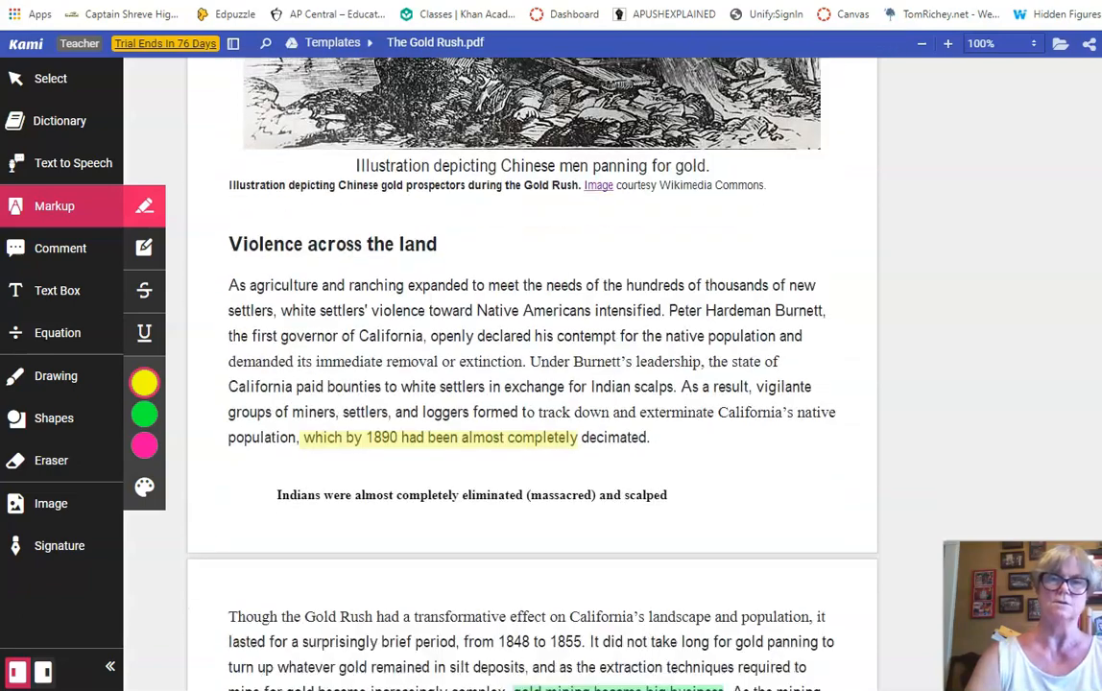
pyautogui.scroll(-3, 532, 384)
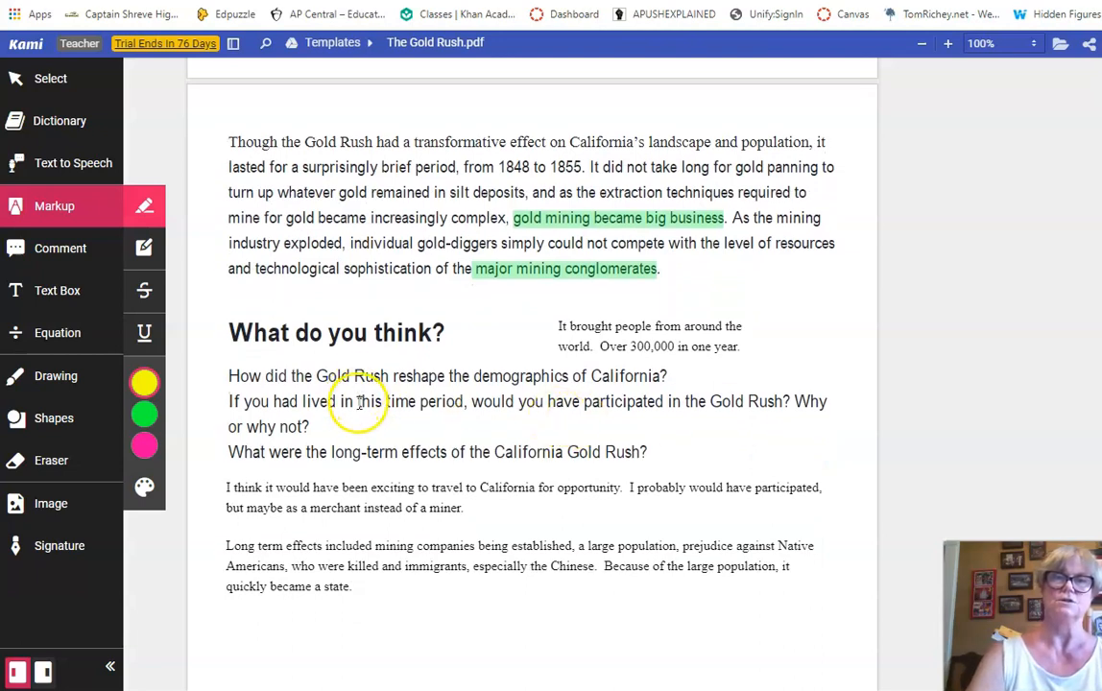
pyautogui.click(547, 576)
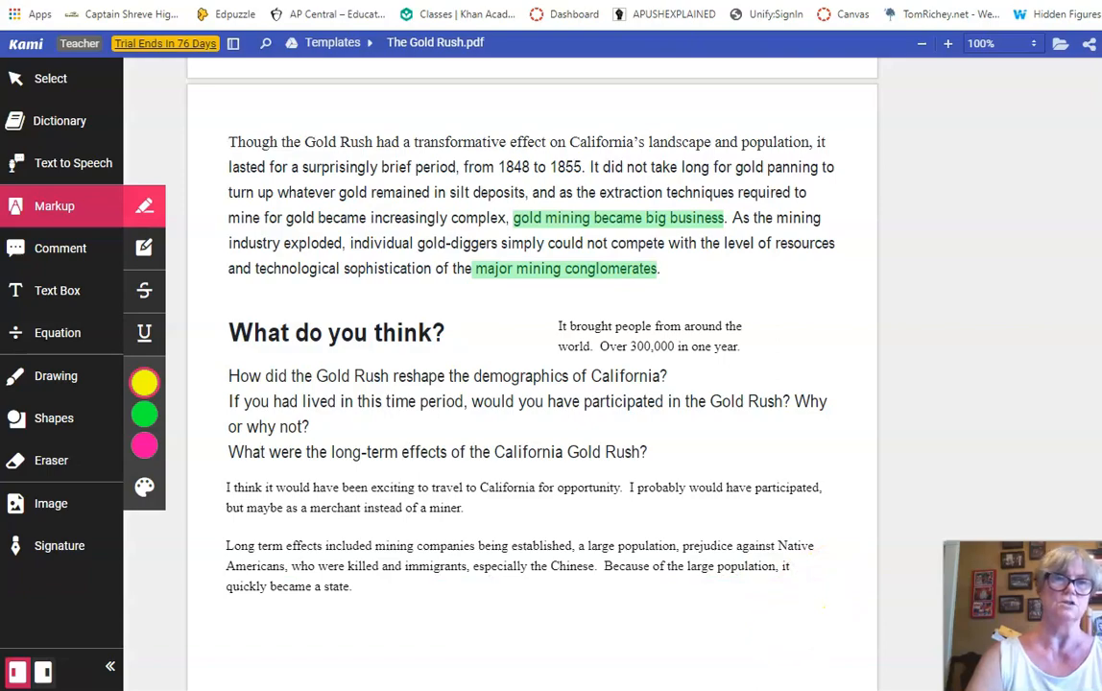
pyautogui.scroll(15, 532, 336)
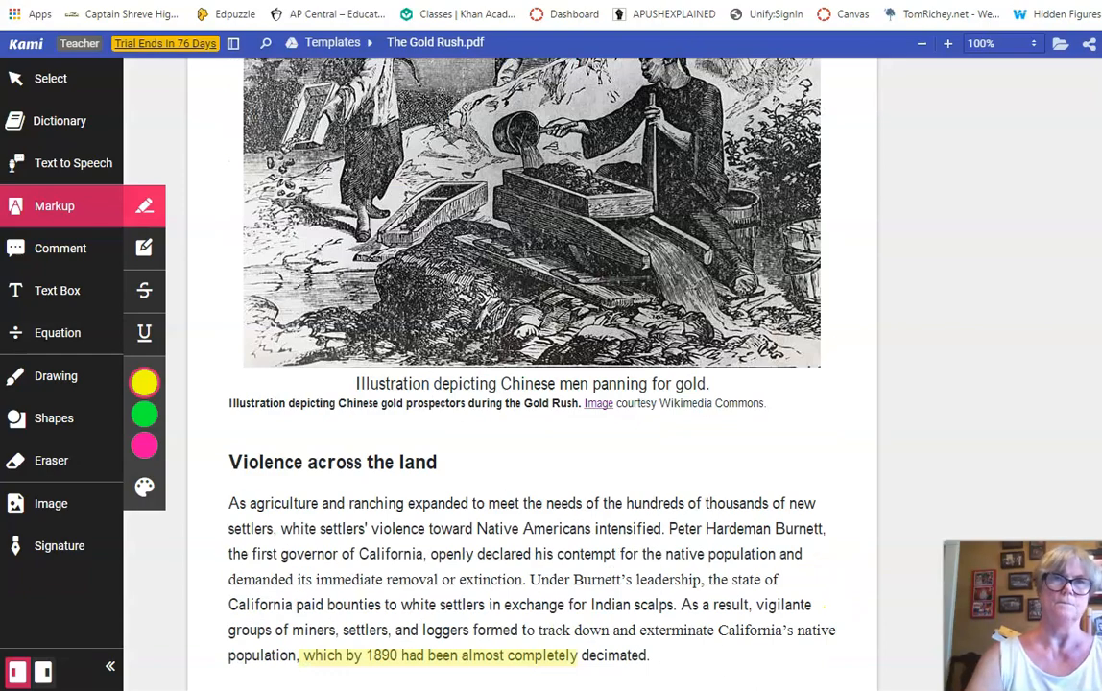
# Step: Return to the Overview at the start of the document and look over the available file sources and recent files
pyautogui.scroll(4, 532, 337)
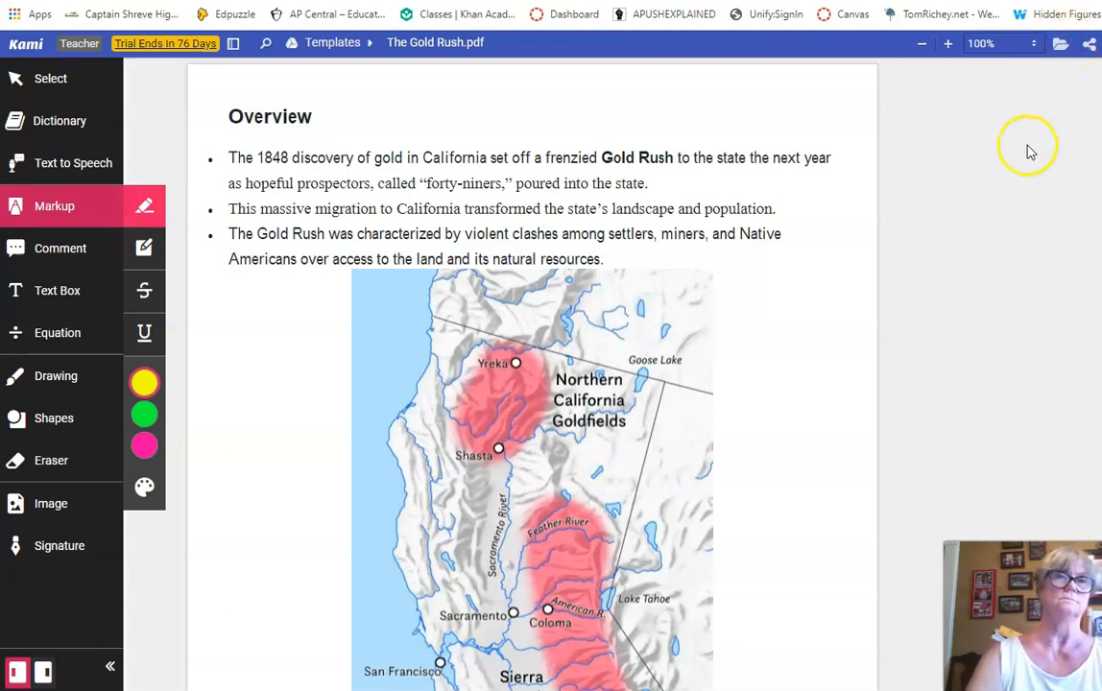
pyautogui.click(1060, 46)
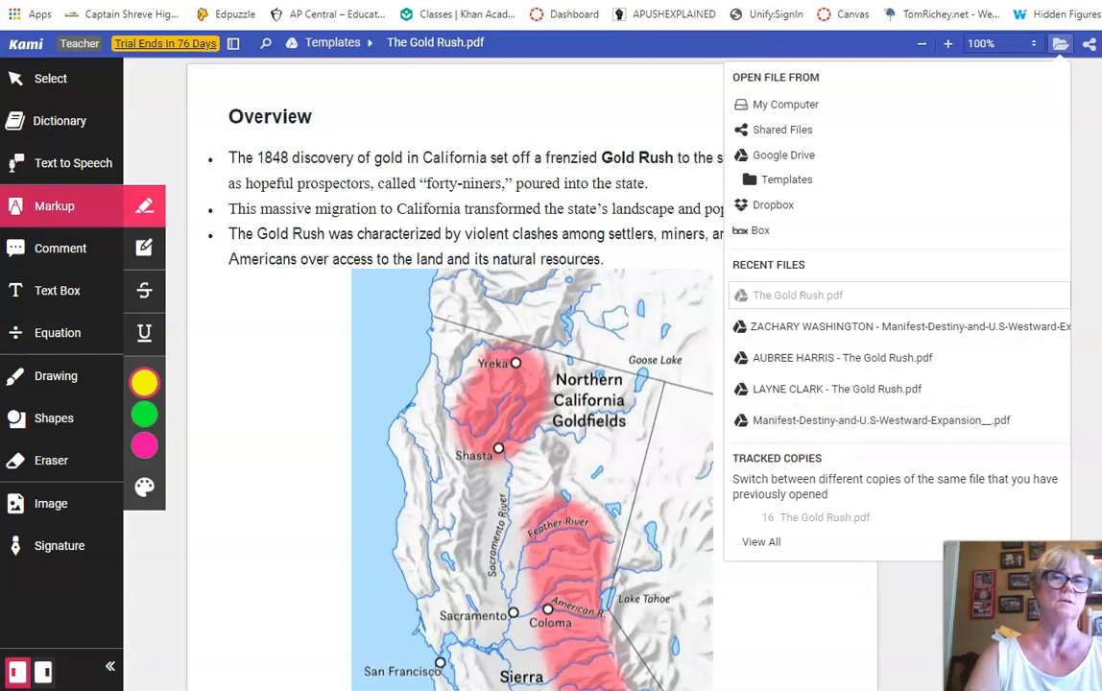
pyautogui.press('Escape')
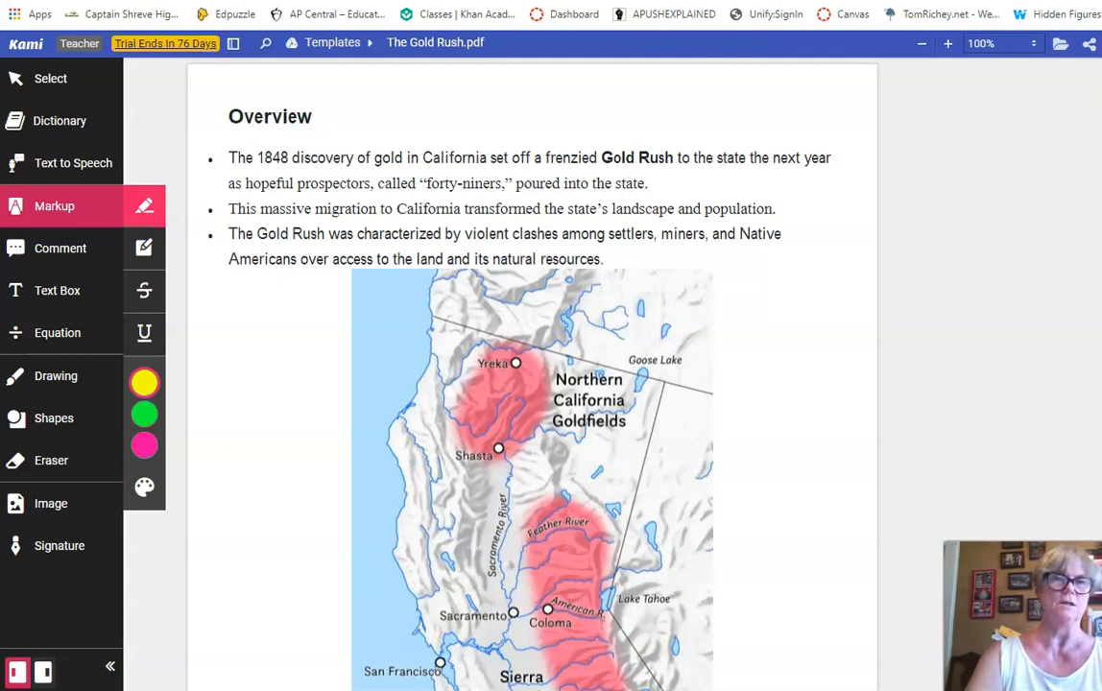
# Step: Examine the highlights and notes from "Life as a forty-niner" through the "What do you think?" answers, and go back toward the earlier pages
pyautogui.scroll(-9, 531, 375)
pyautogui.scroll(-2, 531, 375)
pyautogui.scroll(-2, 531, 375)
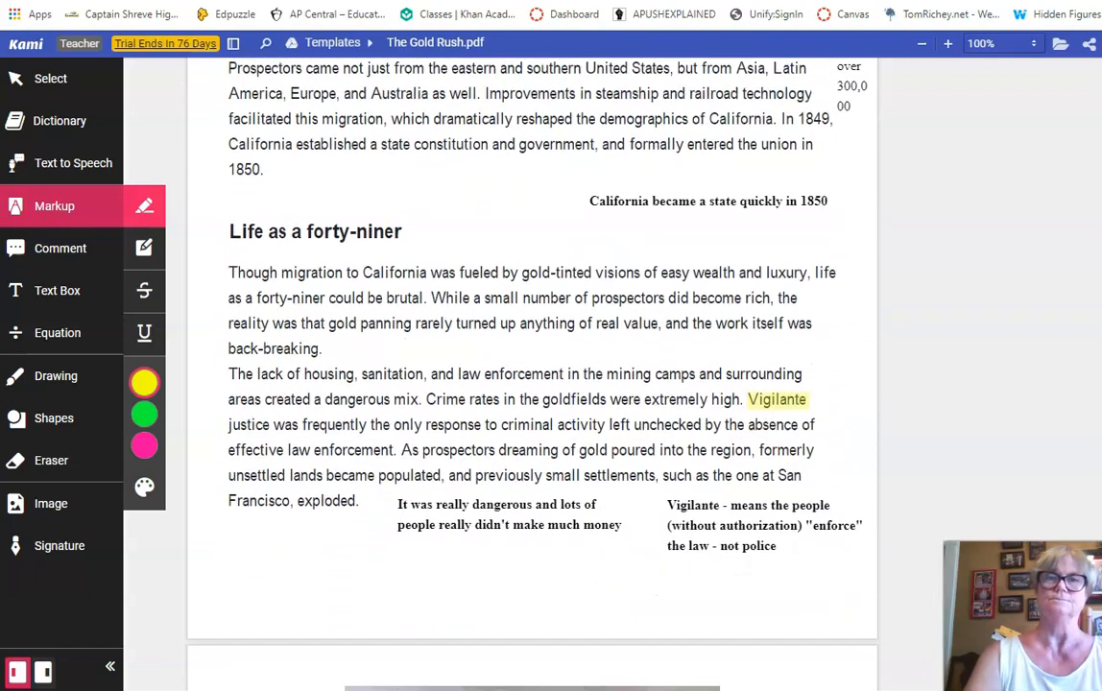
pyautogui.scroll(-7, 531, 374)
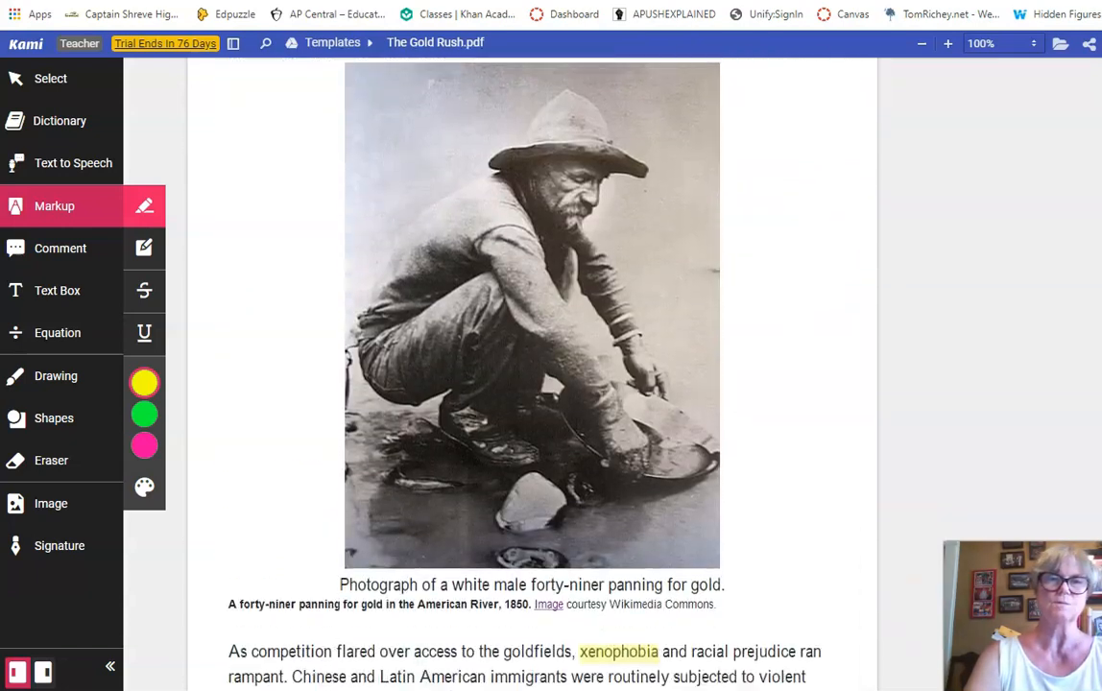
pyautogui.scroll(-4, 531, 374)
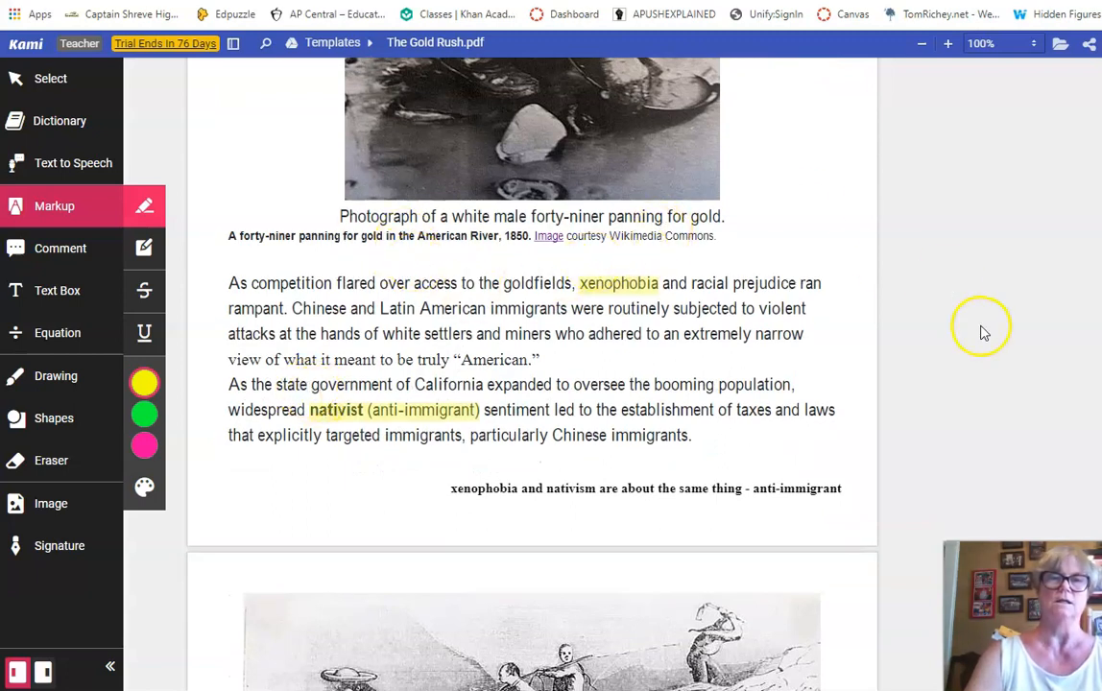
pyautogui.scroll(-10, 358, 210)
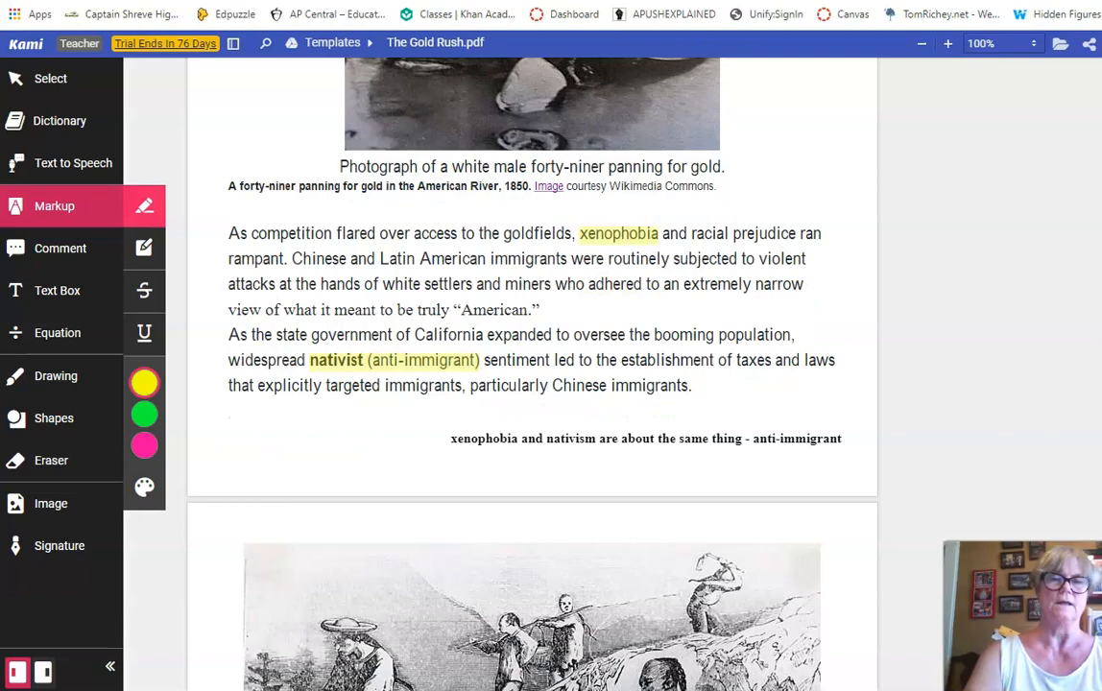
pyautogui.scroll(-5, 359, 210)
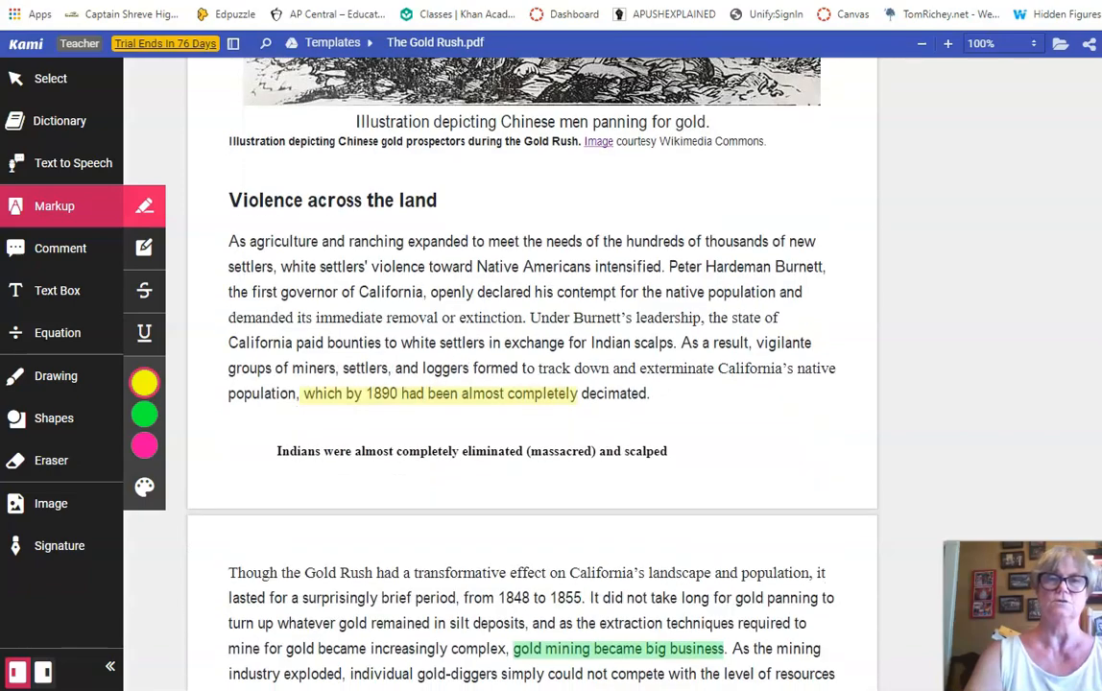
pyautogui.scroll(-2, 532, 365)
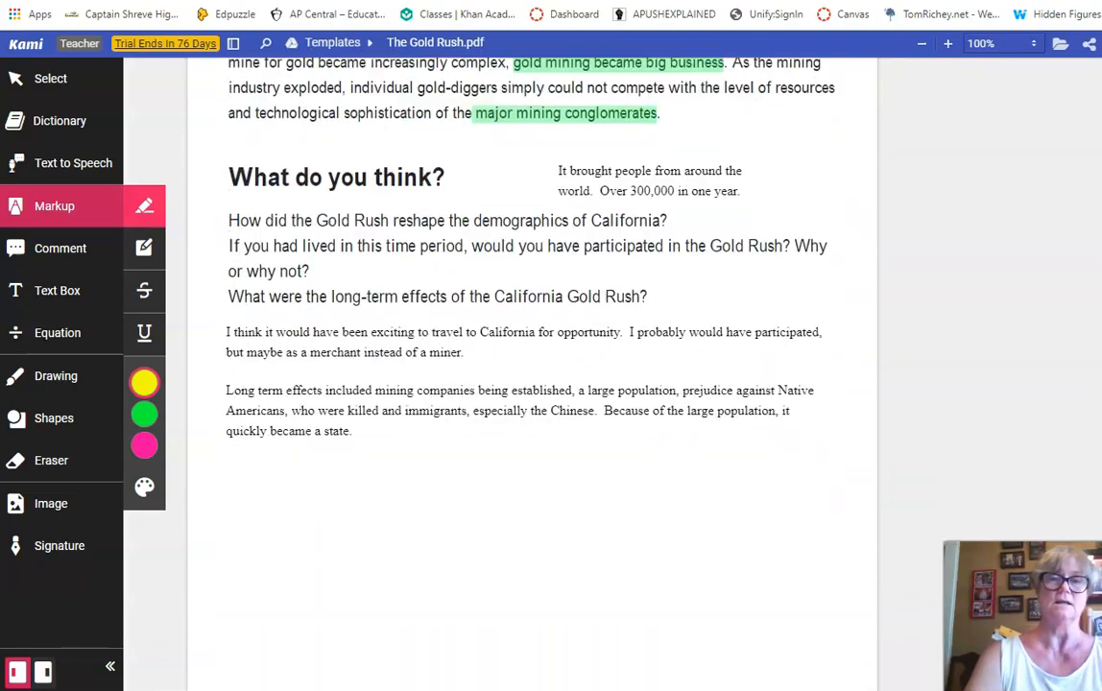
pyautogui.scroll(14, 532, 365)
pyautogui.scroll(15, 532, 365)
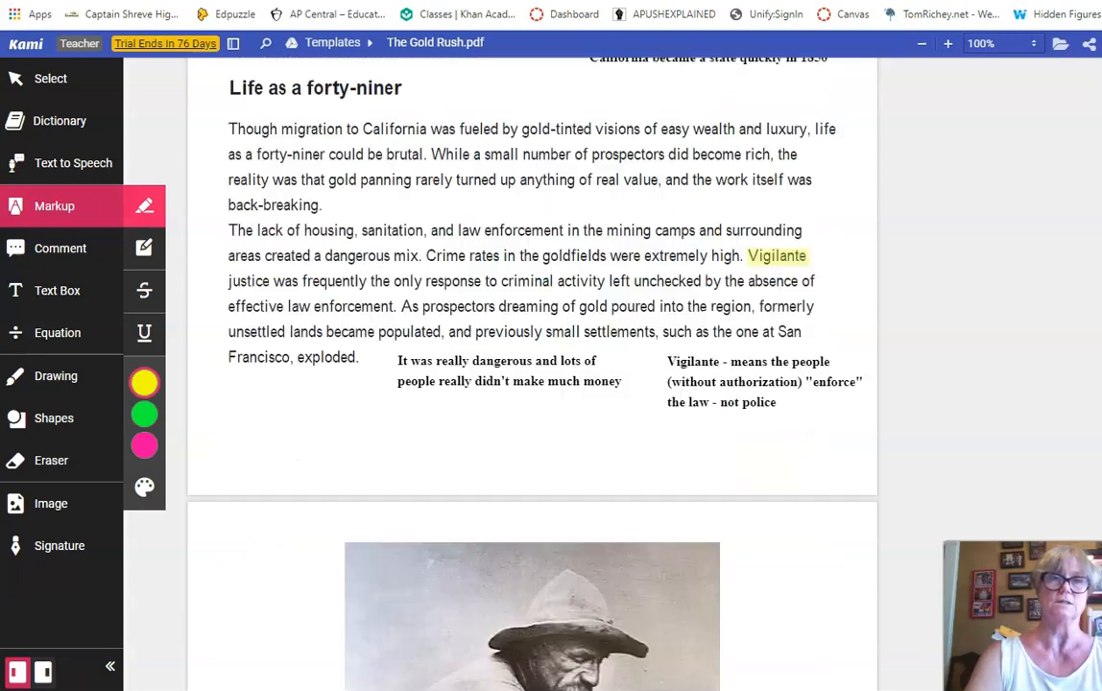